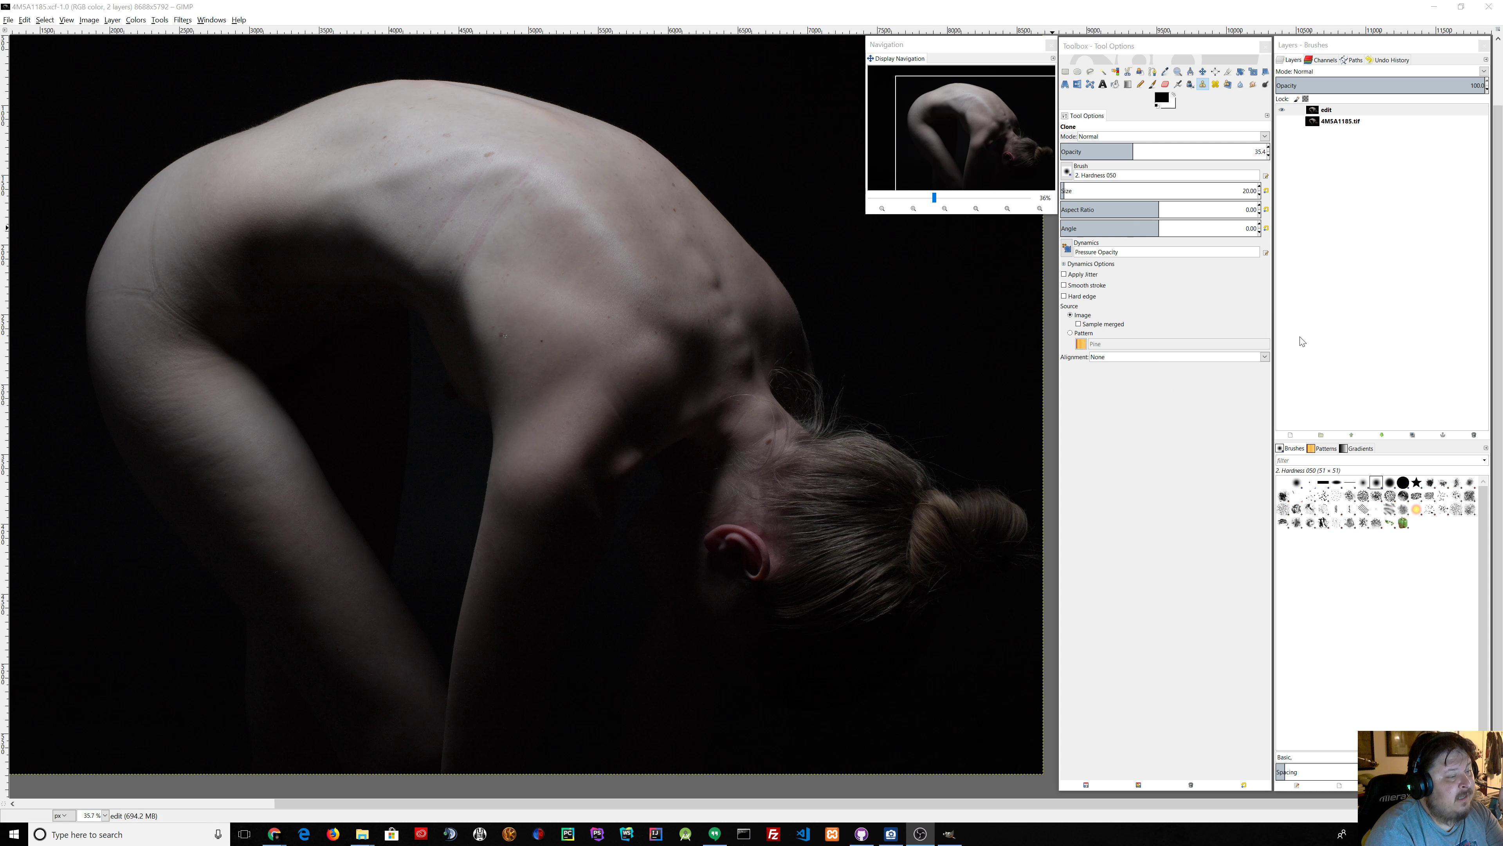
# Step: Create a new transparent layer named "tone" above the edit layer
pyautogui.click(1292, 435)
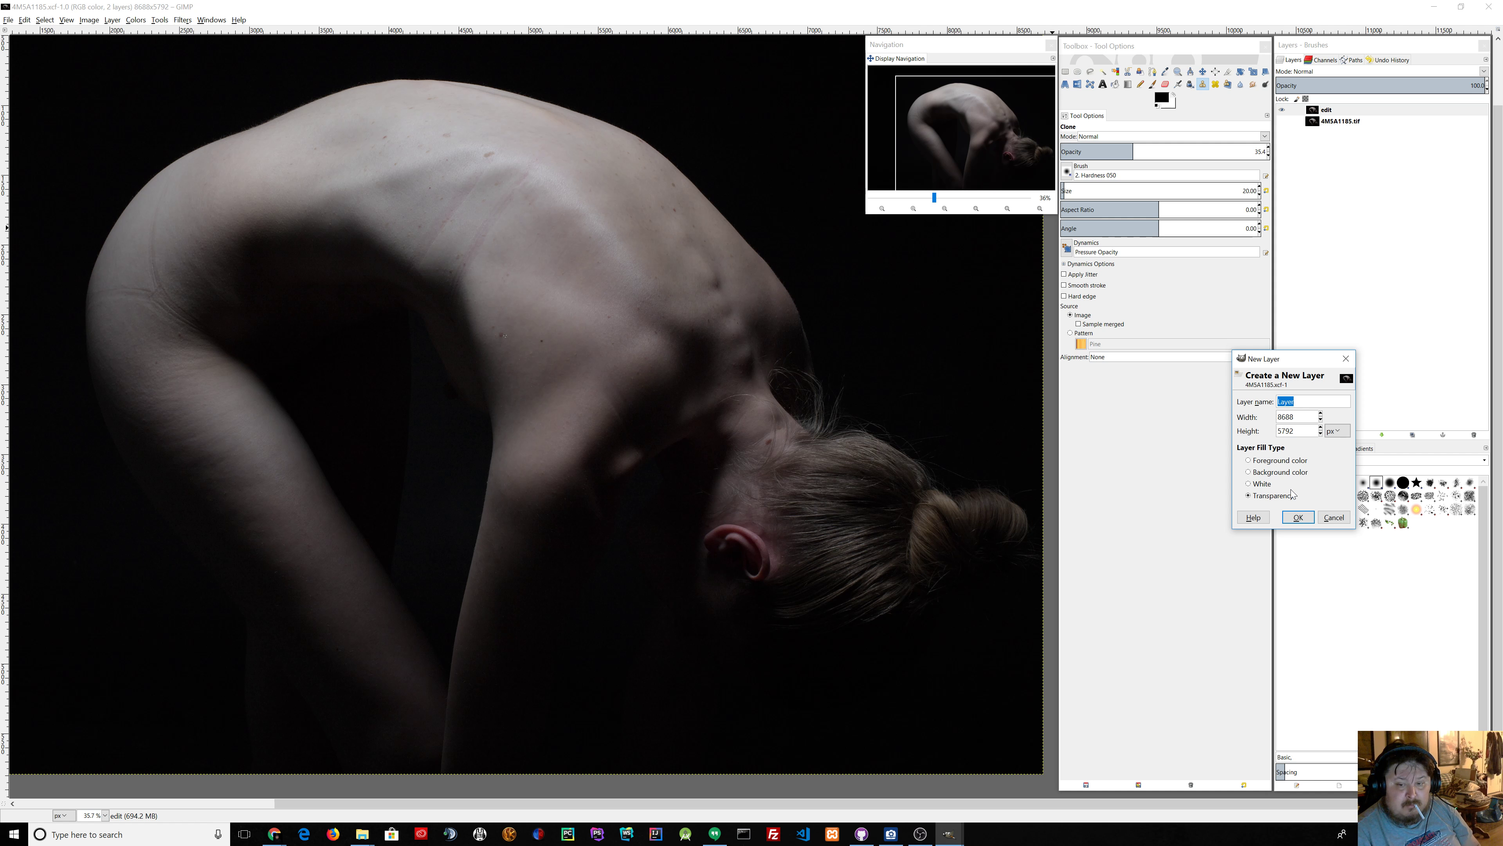
pyautogui.write('tone')
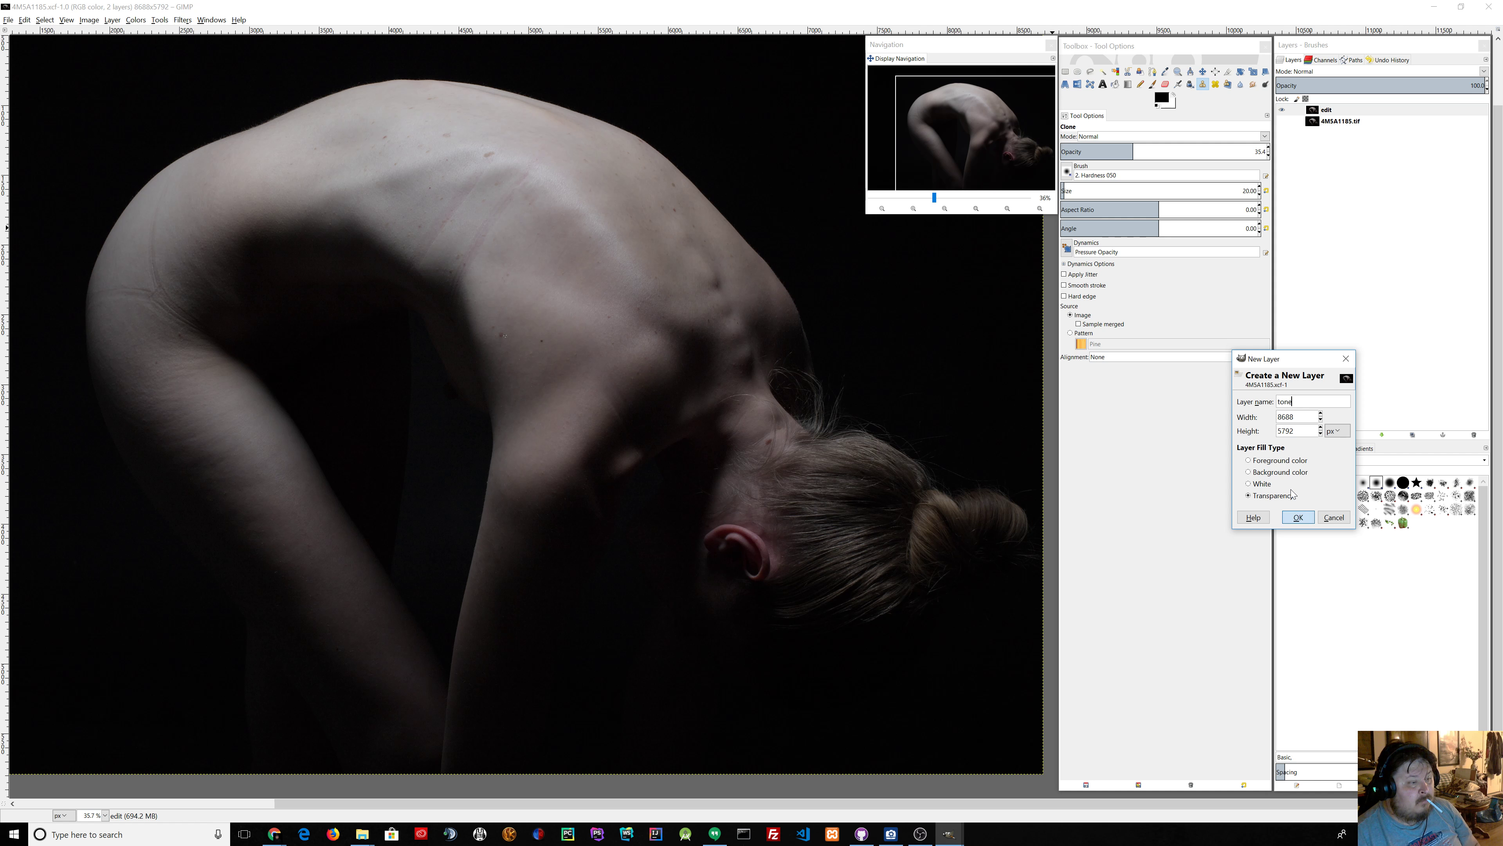
pyautogui.press('Return')
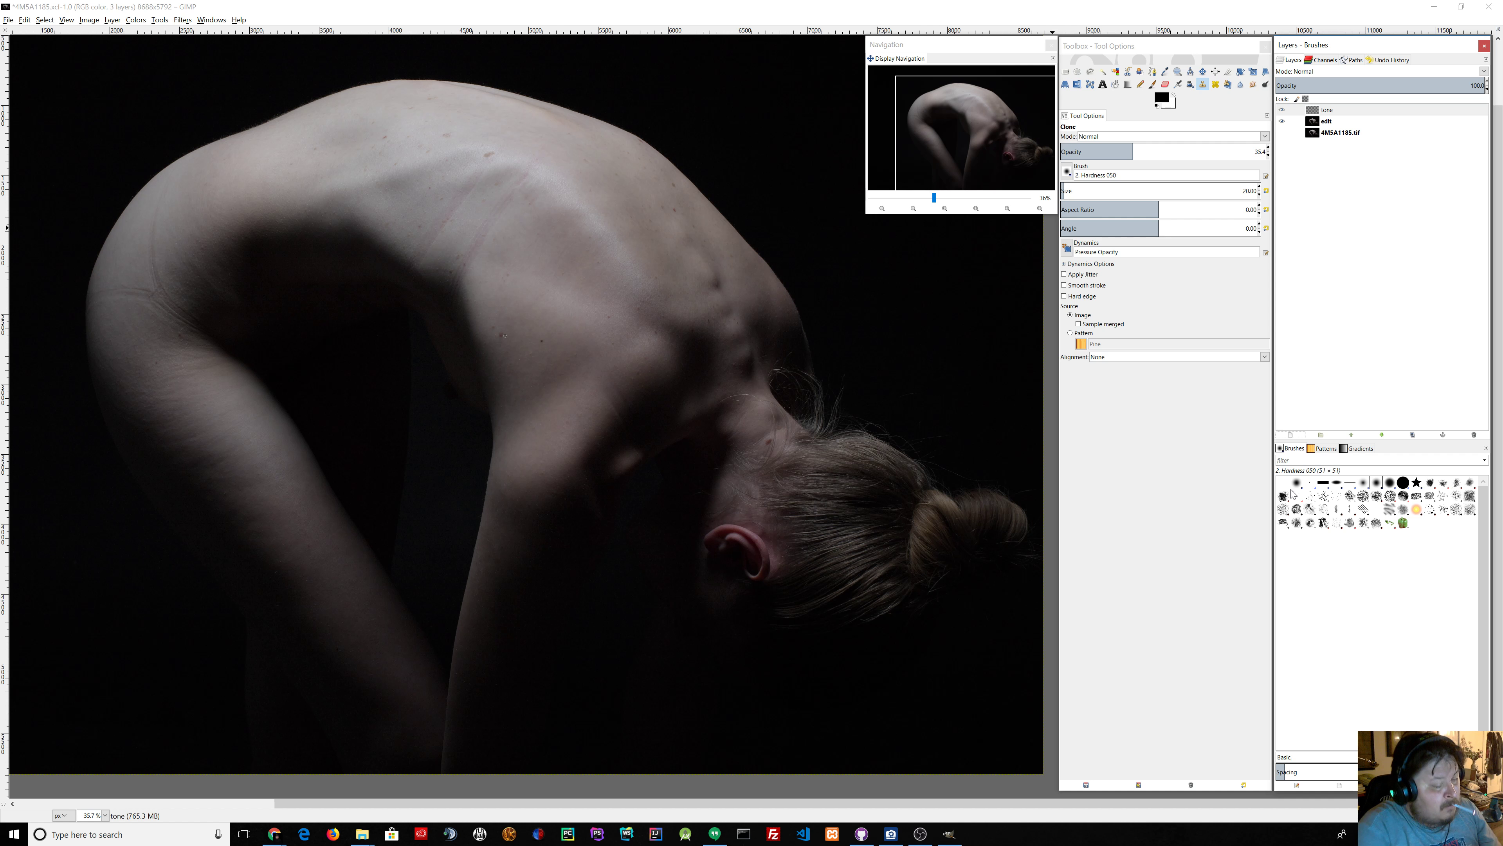
# Step: Configure the Airbrush with Multiply mode, an opacity of 19.6 and a brush size of about 475
pyautogui.click(1178, 85)
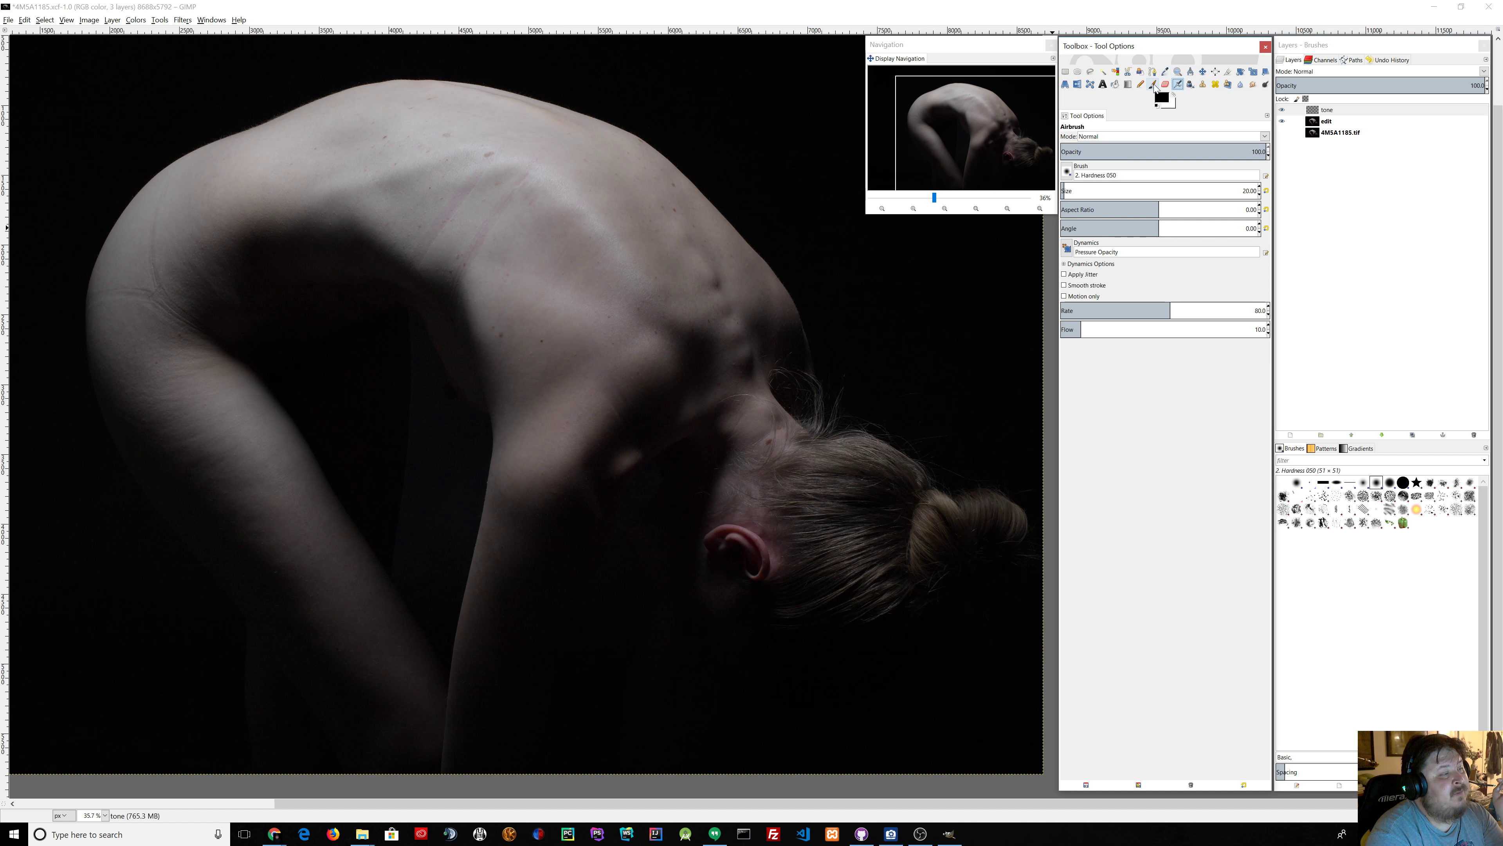
pyautogui.click(1100, 148)
pyautogui.click(1124, 136)
pyautogui.click(1125, 278)
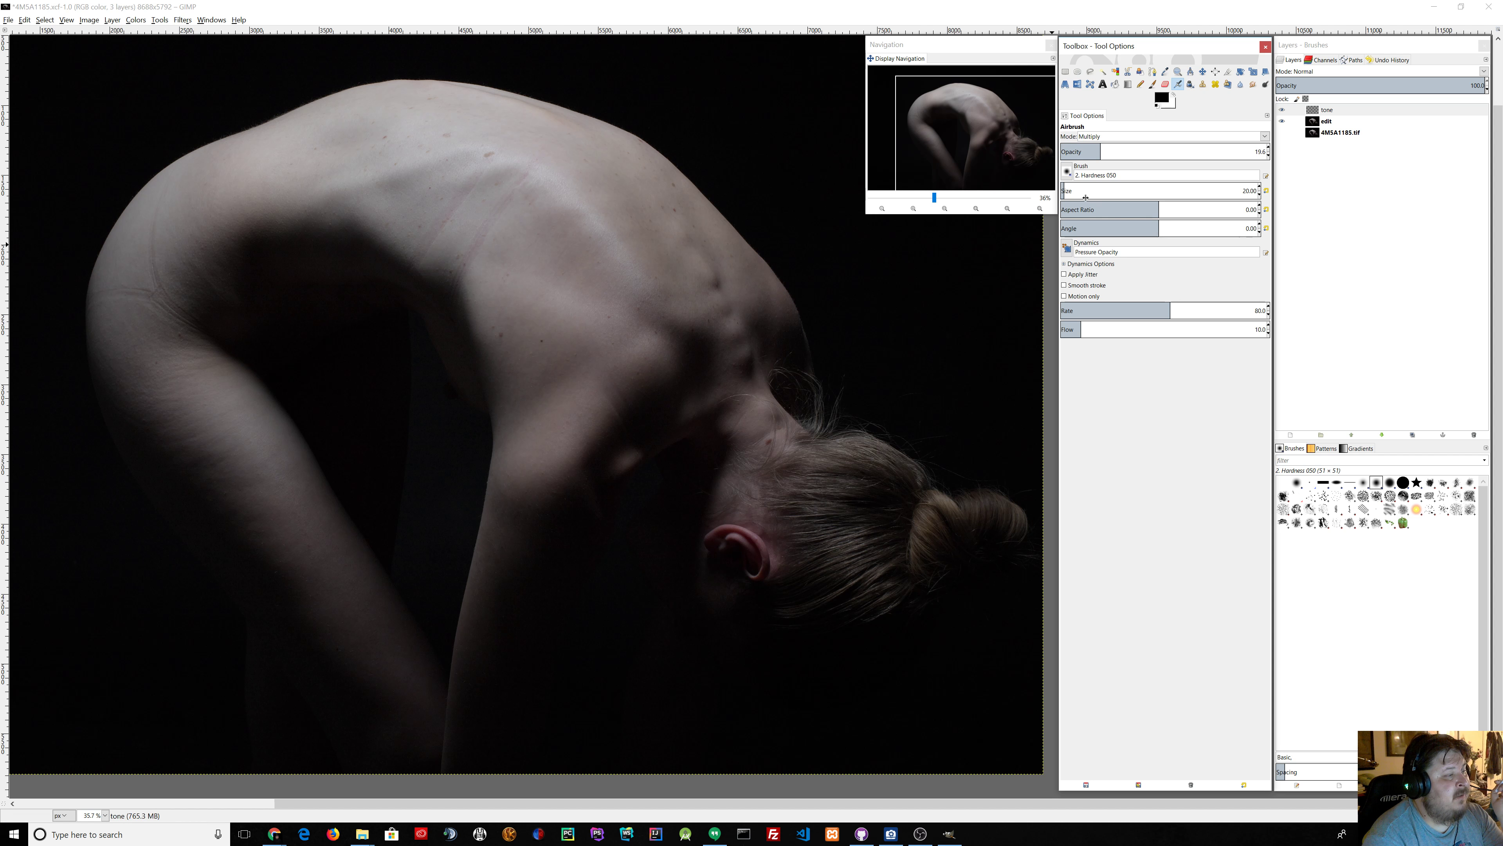
pyautogui.click(1098, 191)
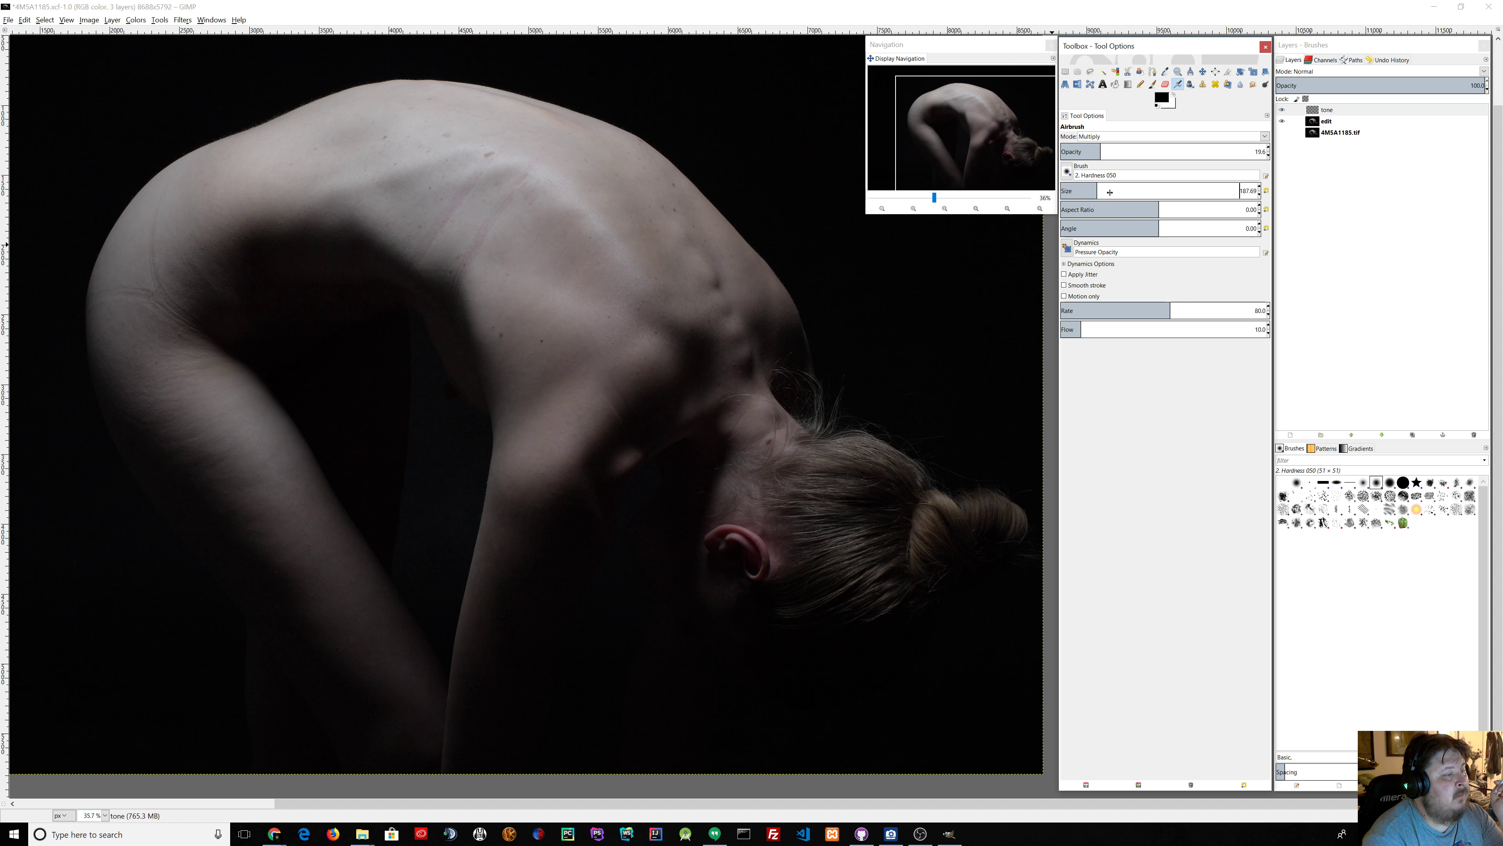
pyautogui.click(1154, 190)
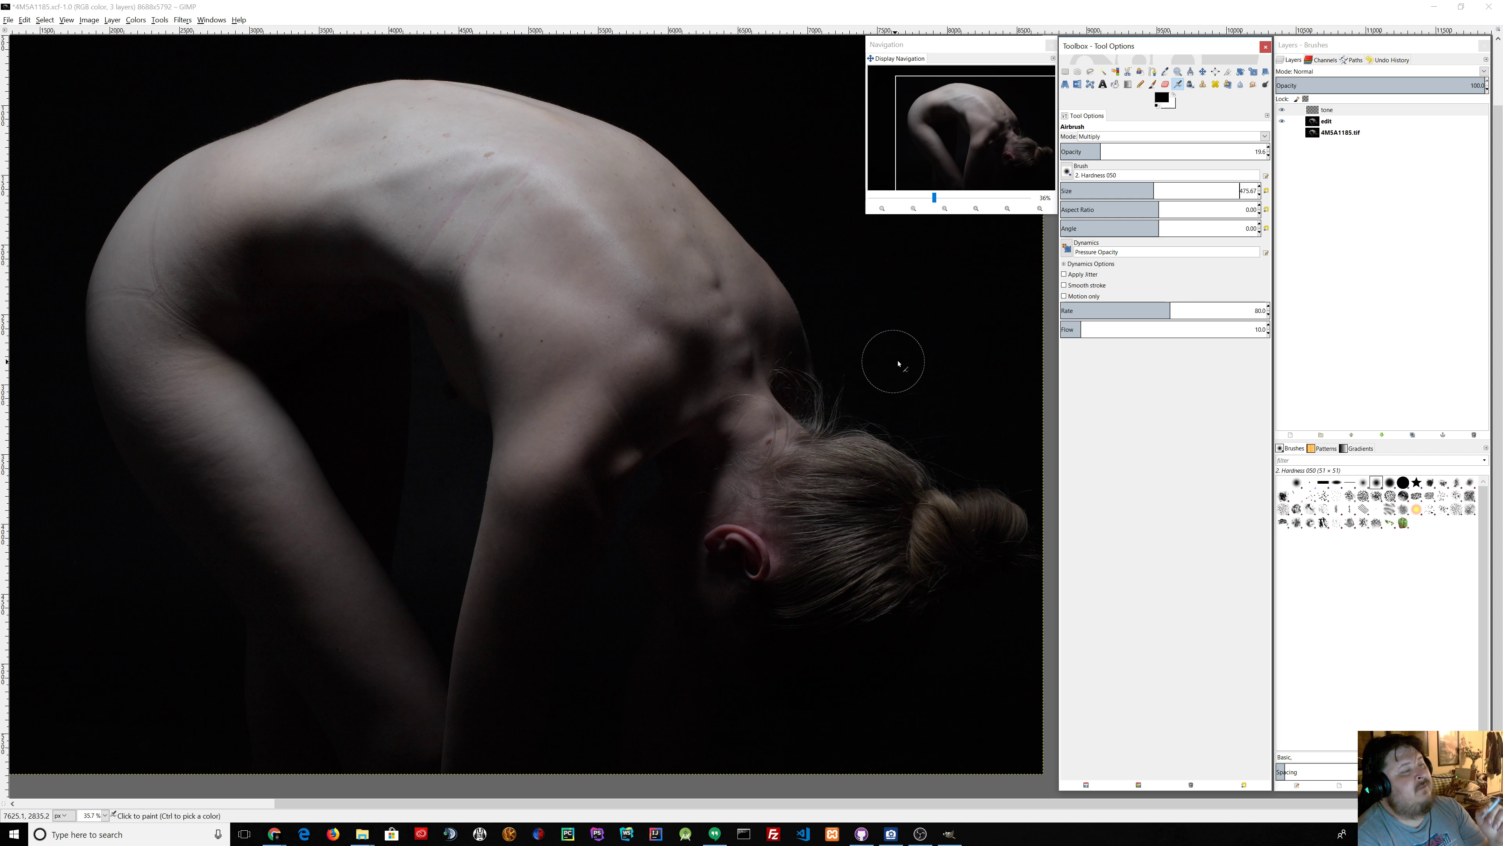
# Step: Create a new transparent layer named "desaturation" directly above the edit layer
pyautogui.click(1327, 122)
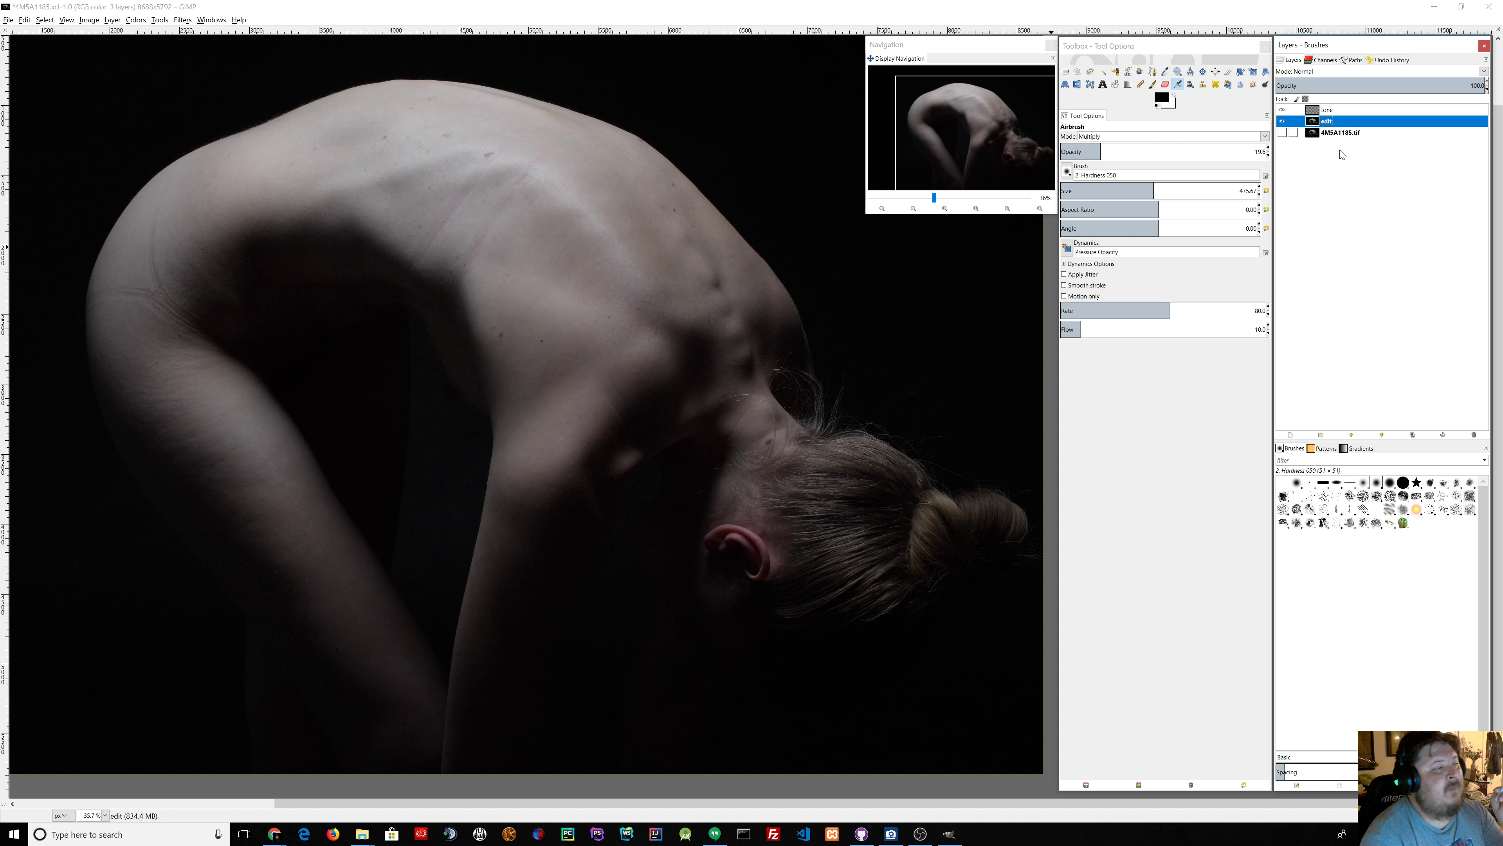
pyautogui.click(1291, 435)
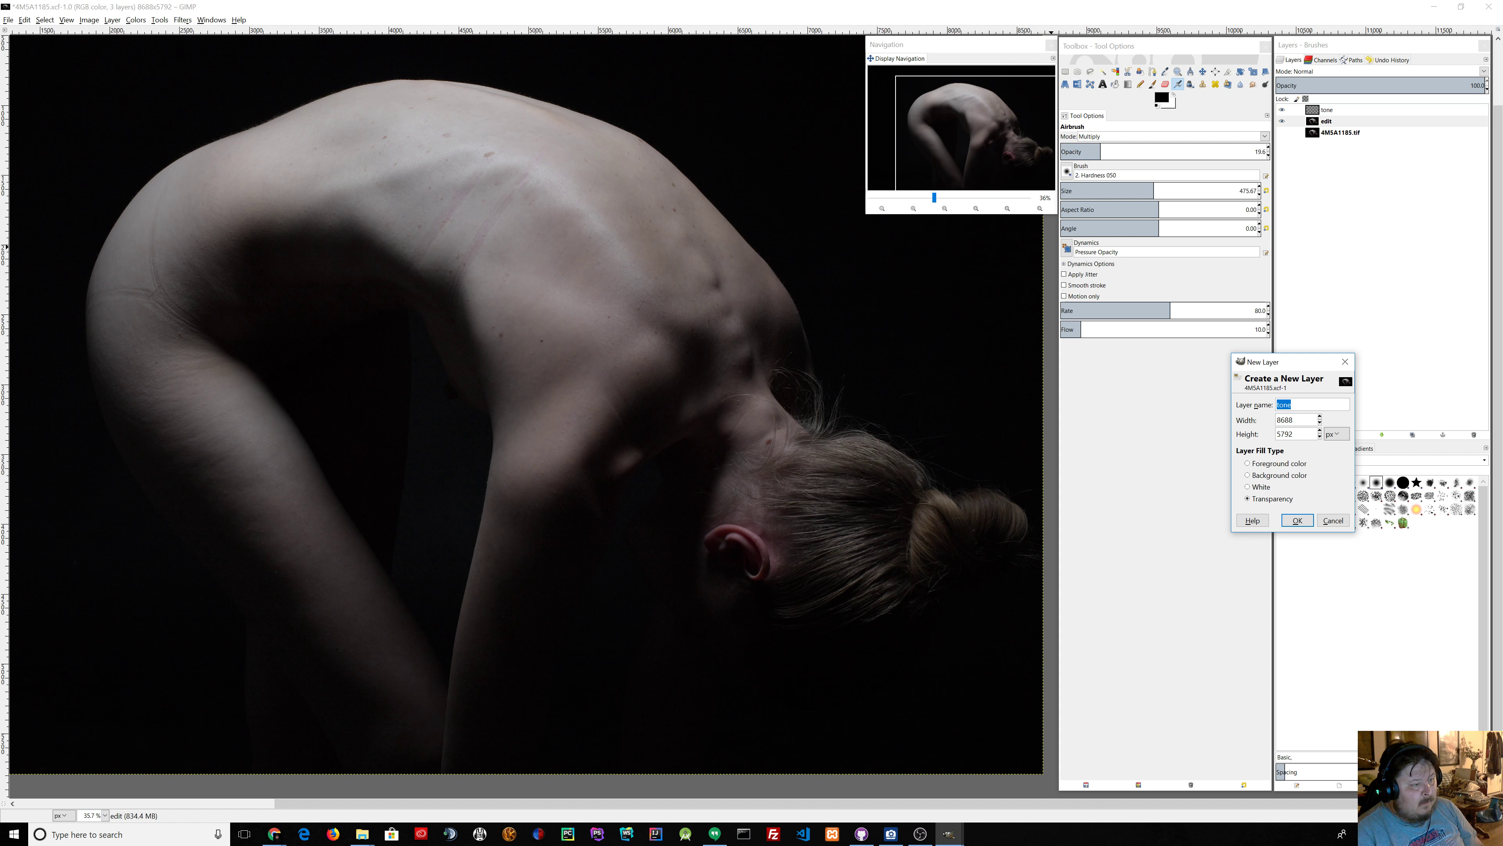
pyautogui.write('c')
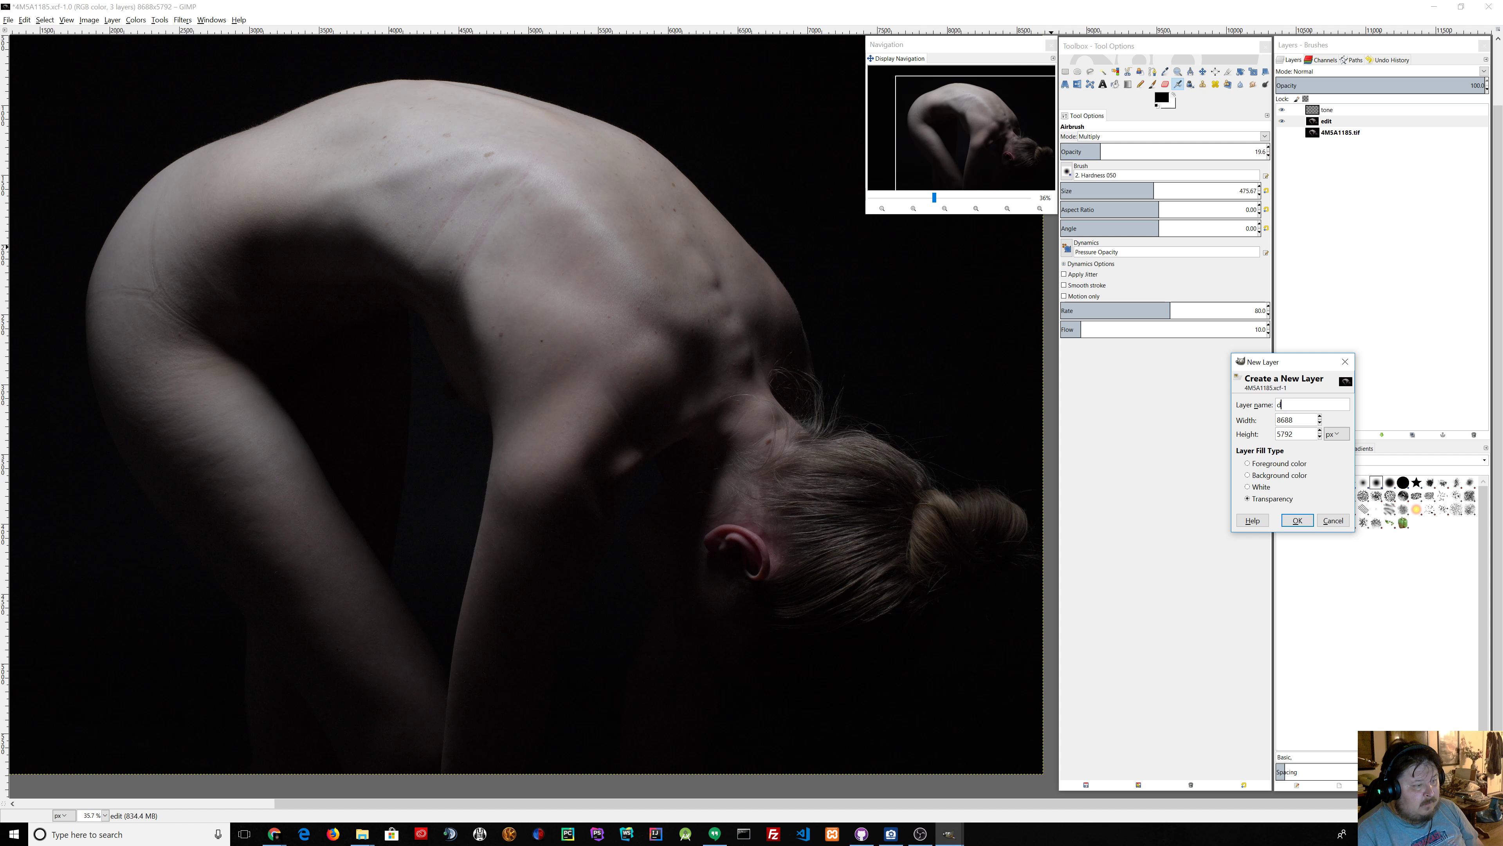
pyautogui.write('esaturation')
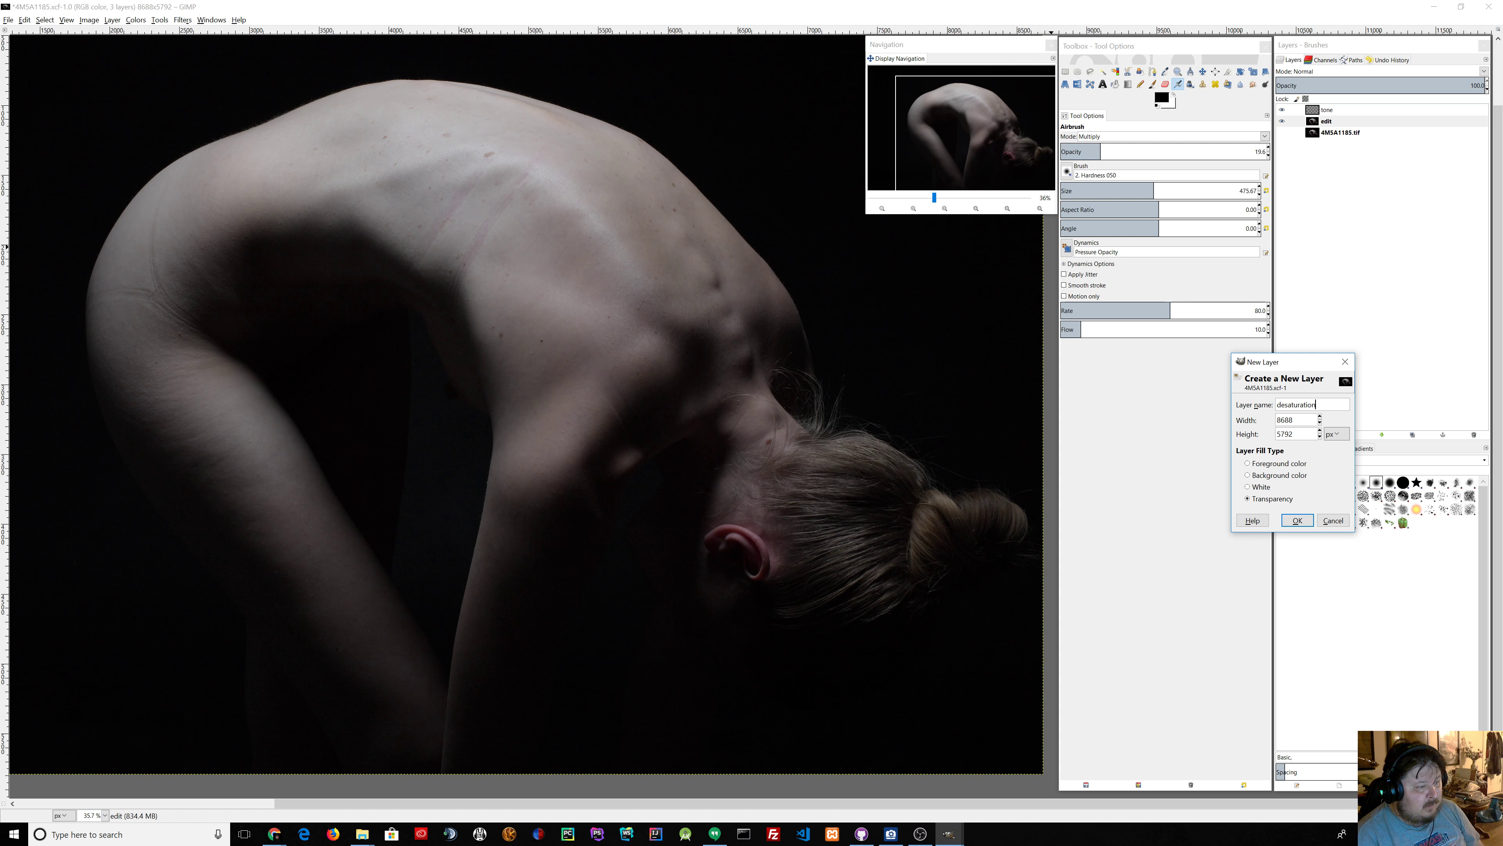
pyautogui.press('Return')
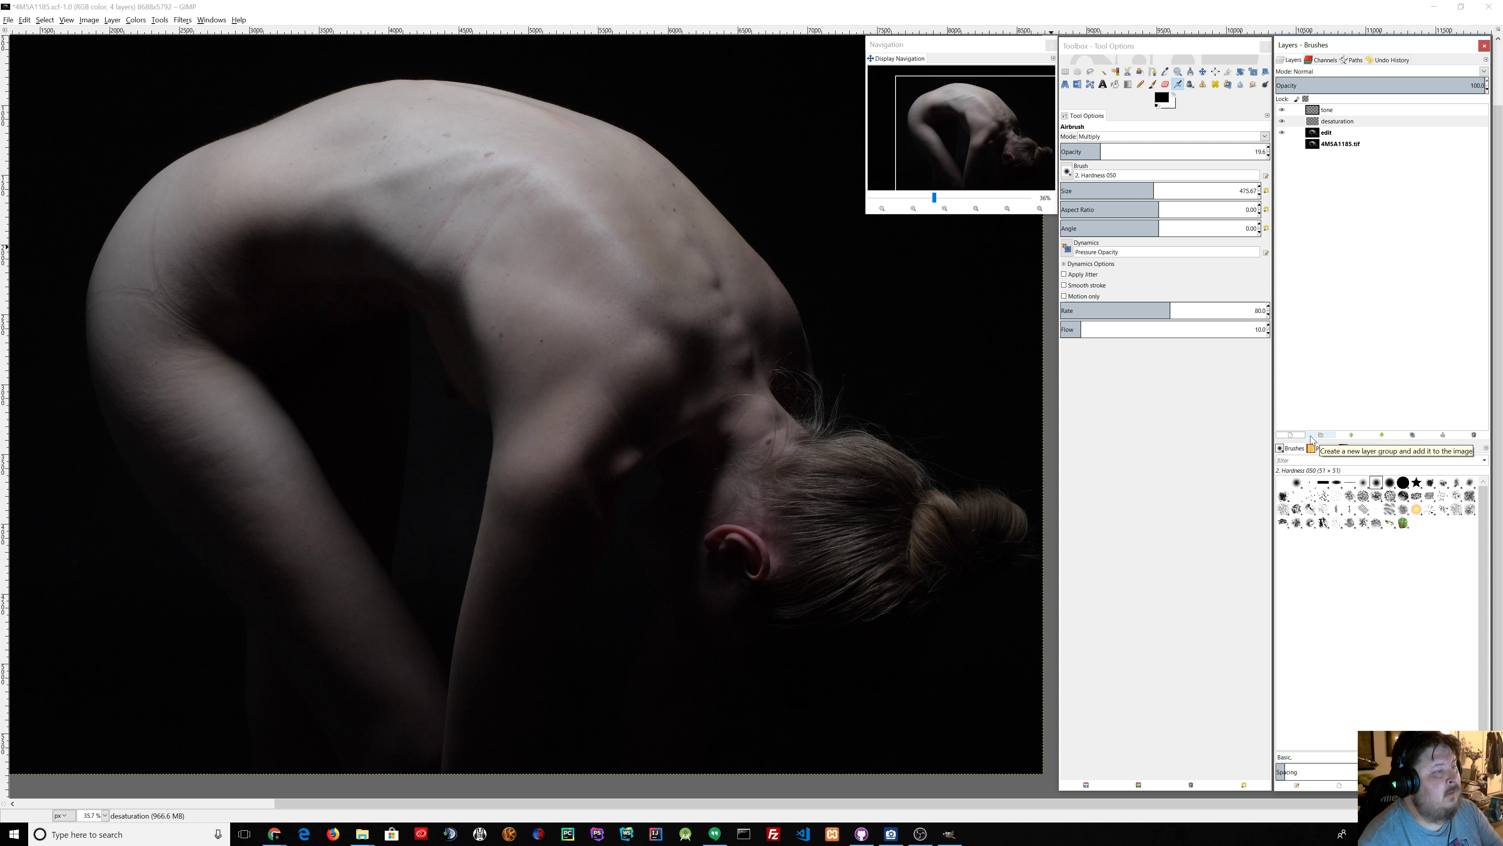
# Step: Sample a skin tone from the middle of the back on the edit layer as the foreground color
pyautogui.click(1164, 72)
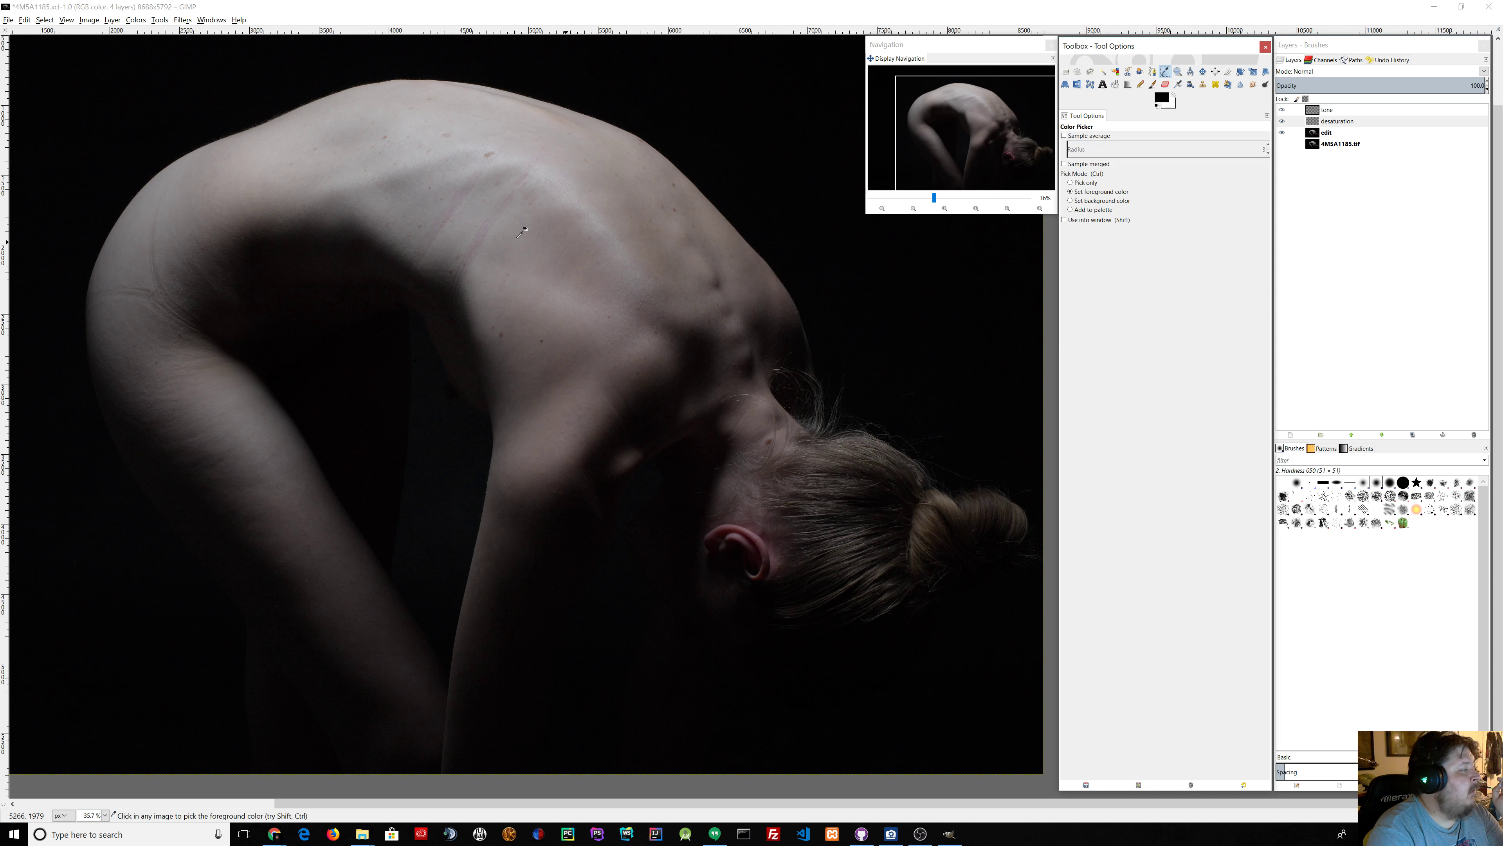
pyautogui.click(492, 242)
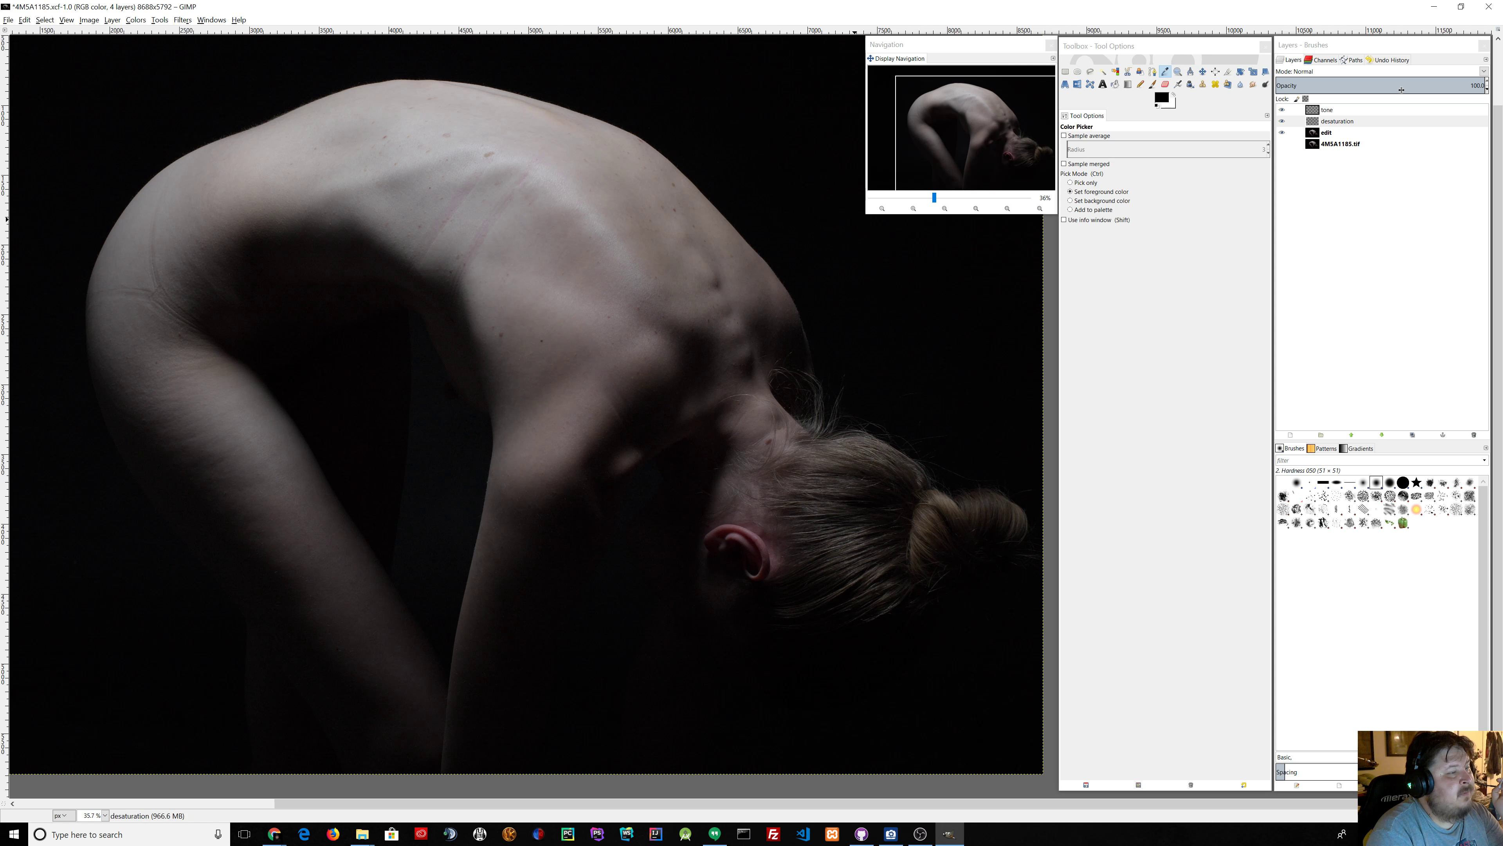
pyautogui.click(1361, 132)
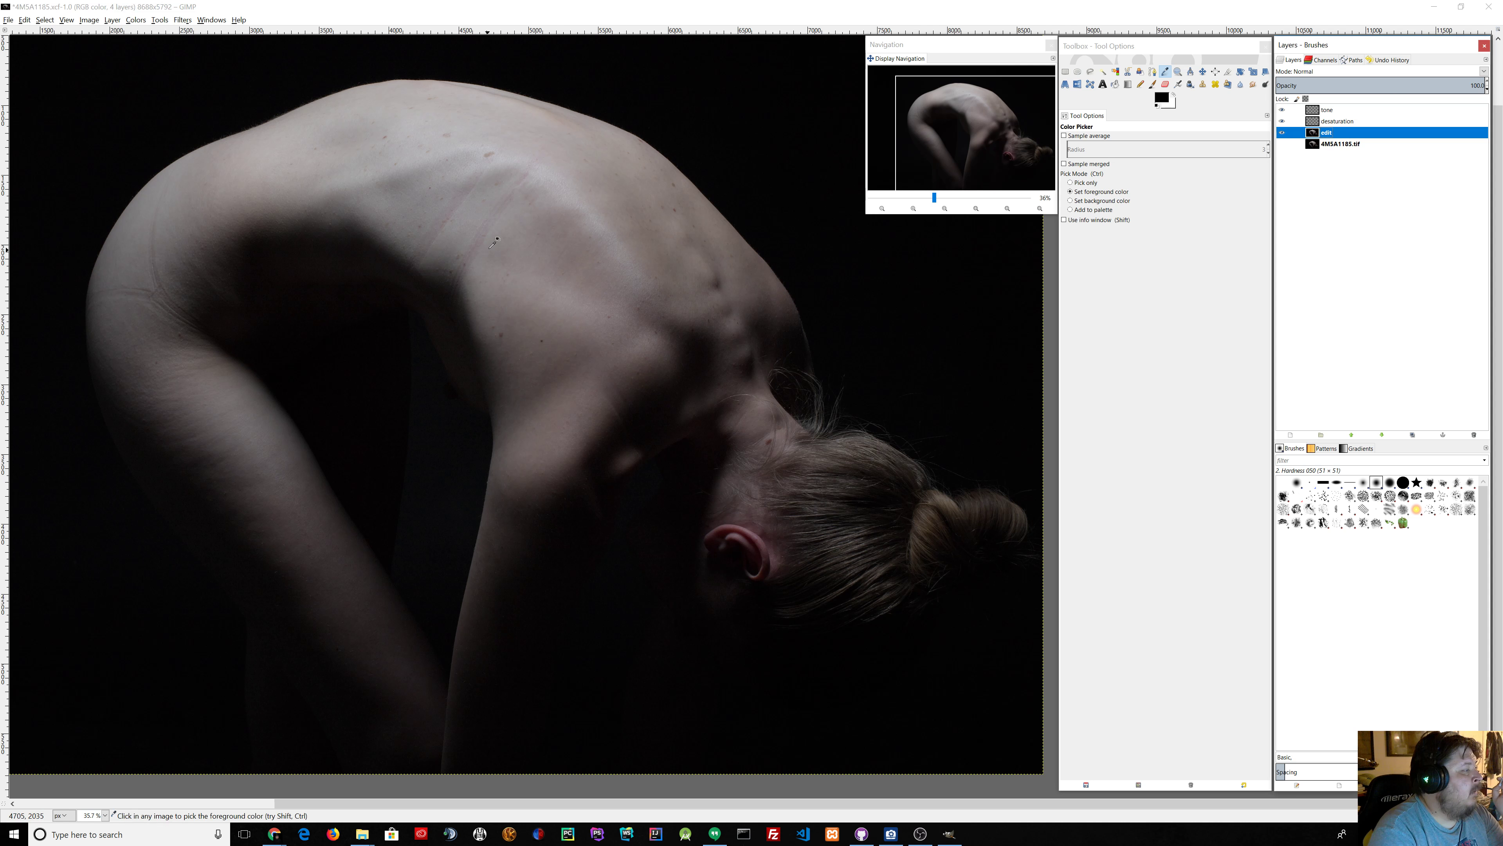
pyautogui.click(538, 229)
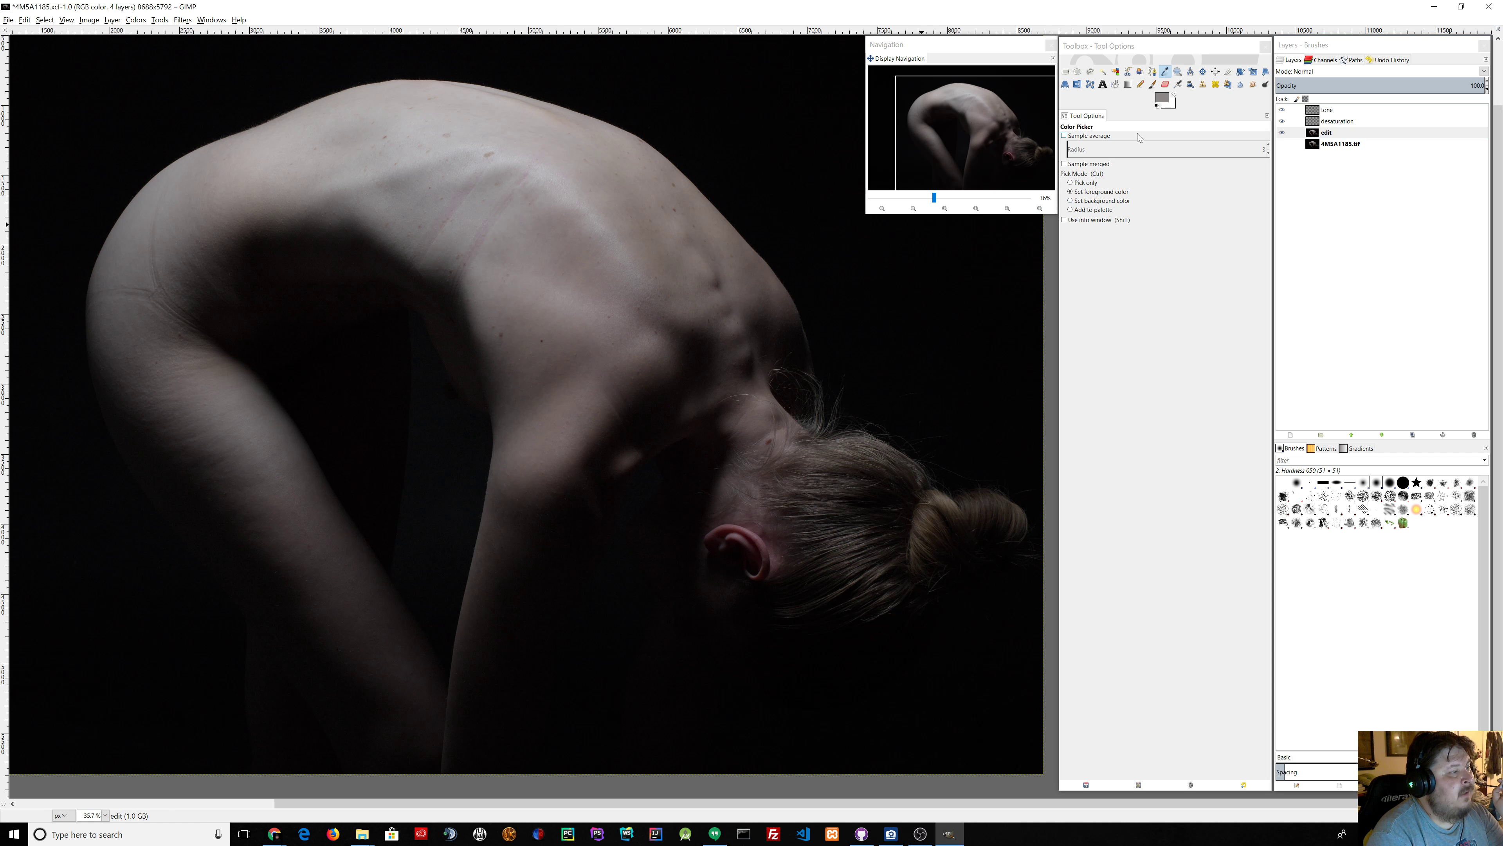
# Step: Airbrush the sampled skin tone in Multiply mode on the desaturation layer, near the shadow edge below the ribs
pyautogui.click(1177, 85)
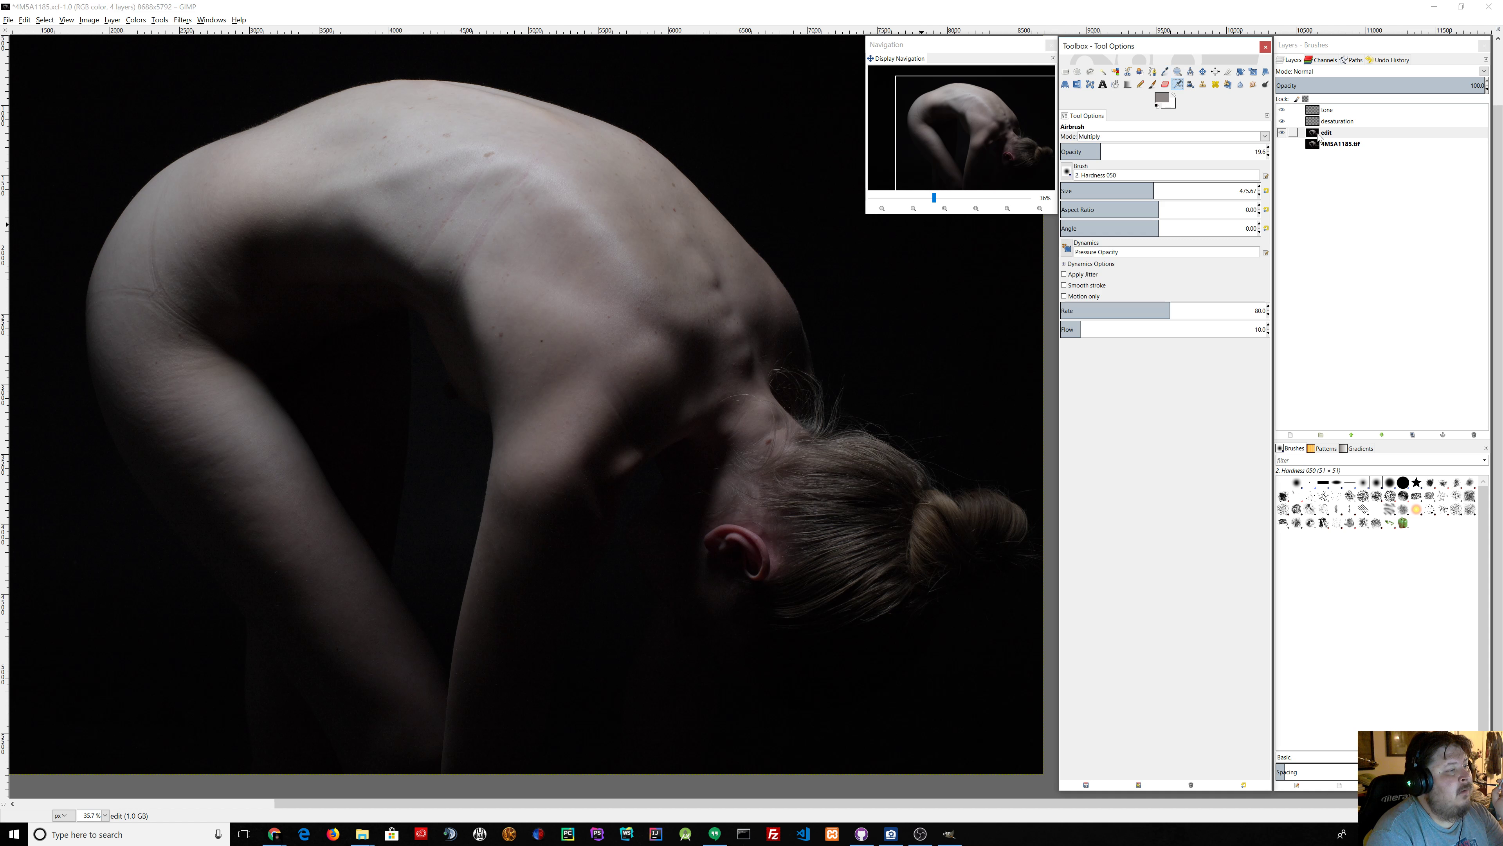
pyautogui.click(1336, 124)
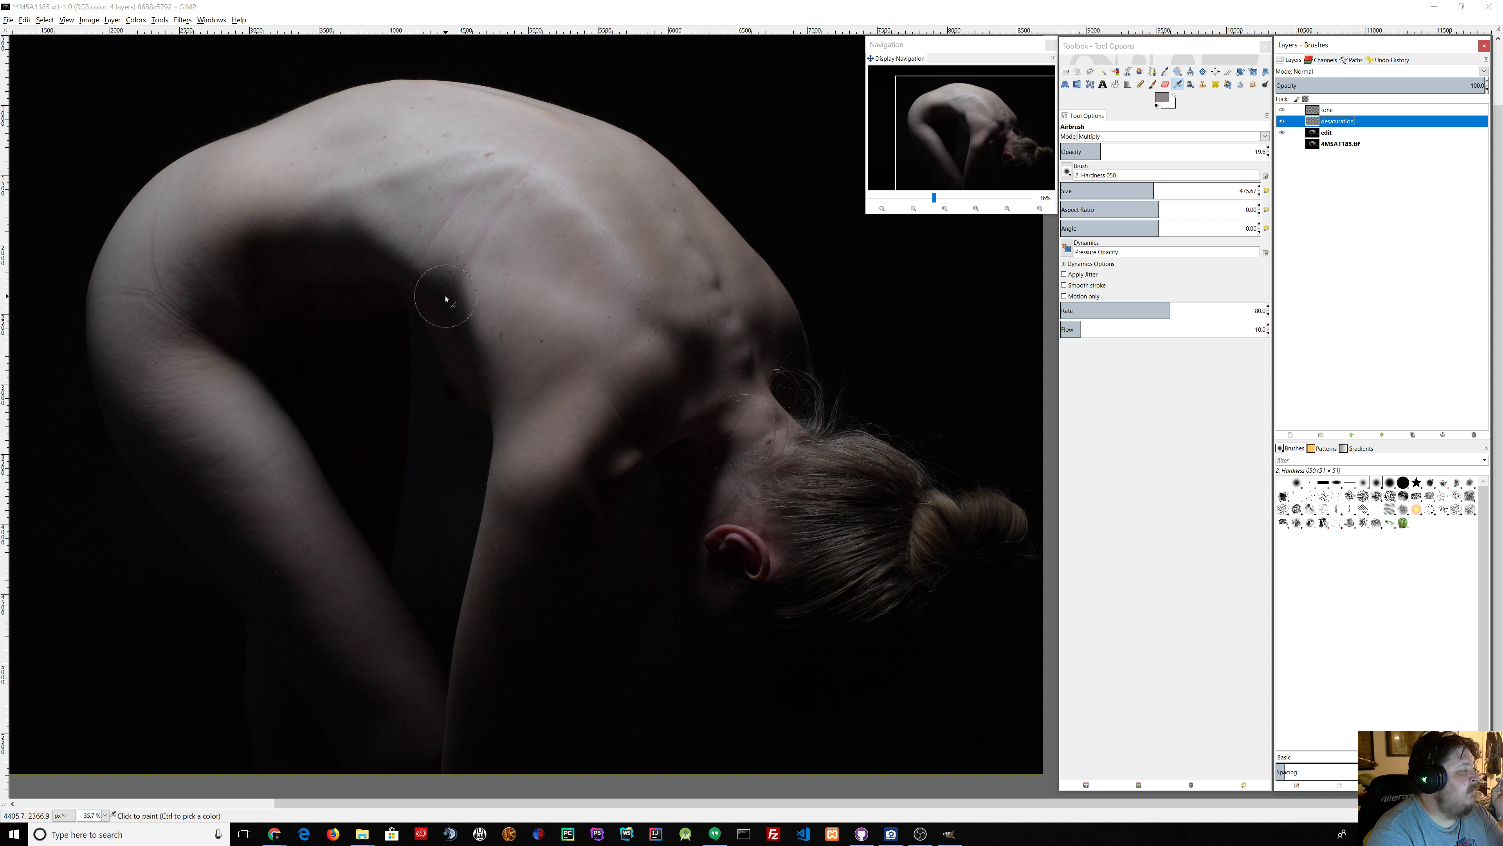
pyautogui.click(443, 308)
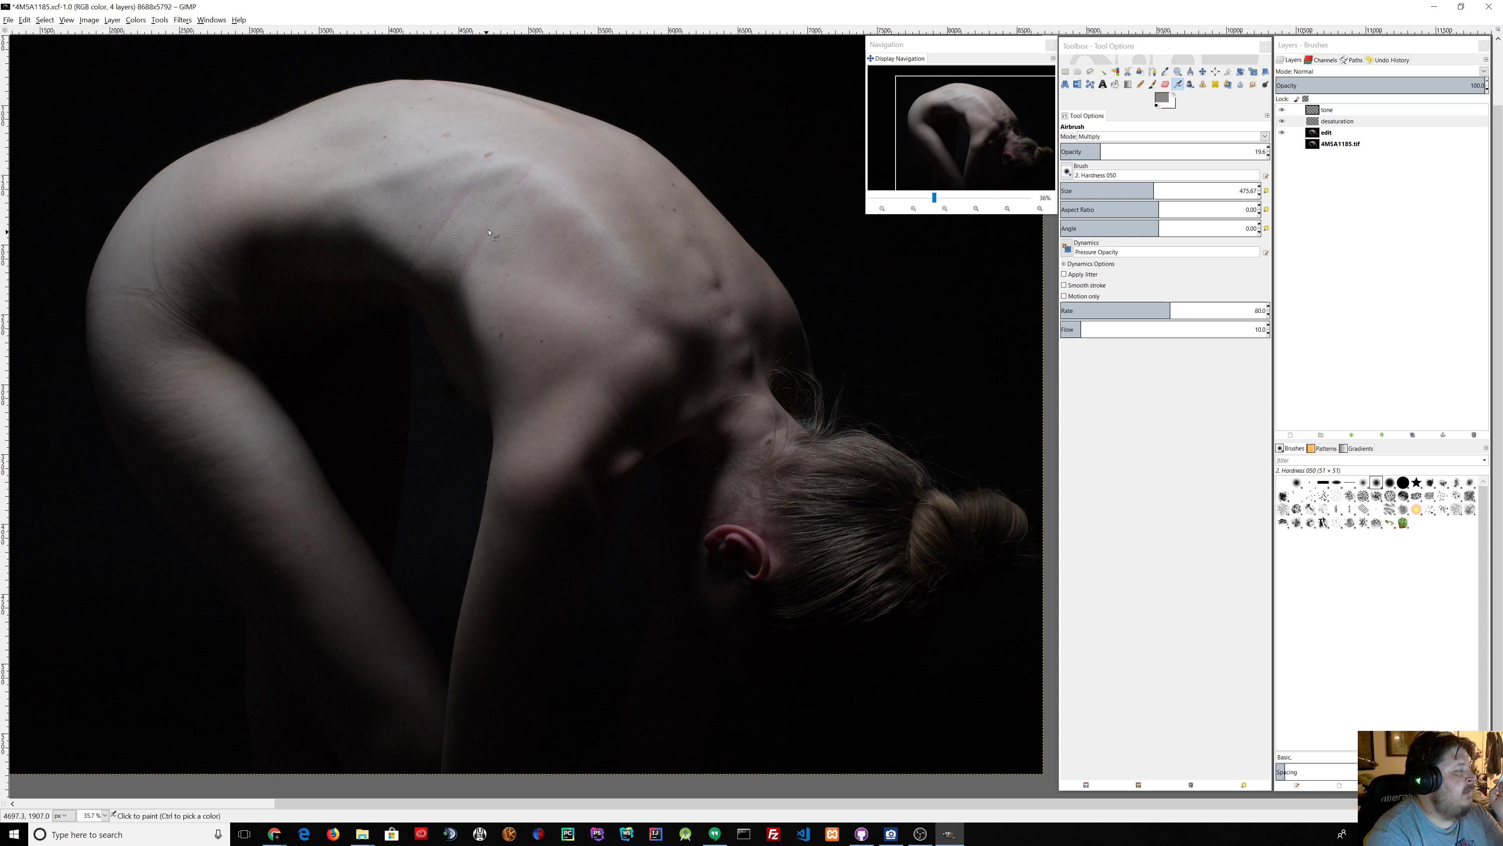
# Step: Set the Airbrush to Normal mode at 90.3 opacity and paint the sampled skin tone over the reddish marks along the ribs
pyautogui.click(1245, 150)
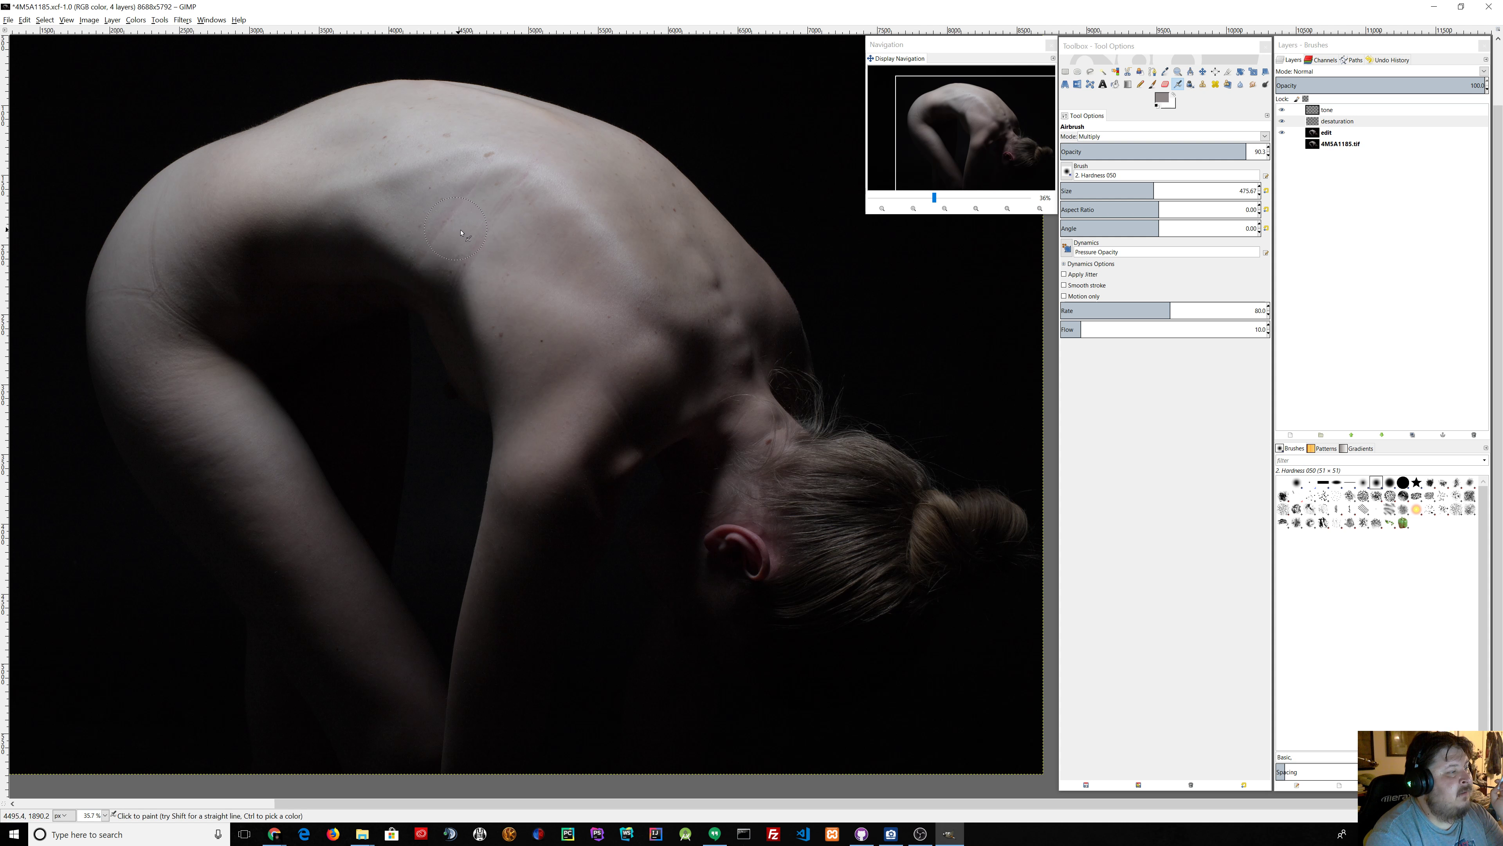
pyautogui.click(1140, 138)
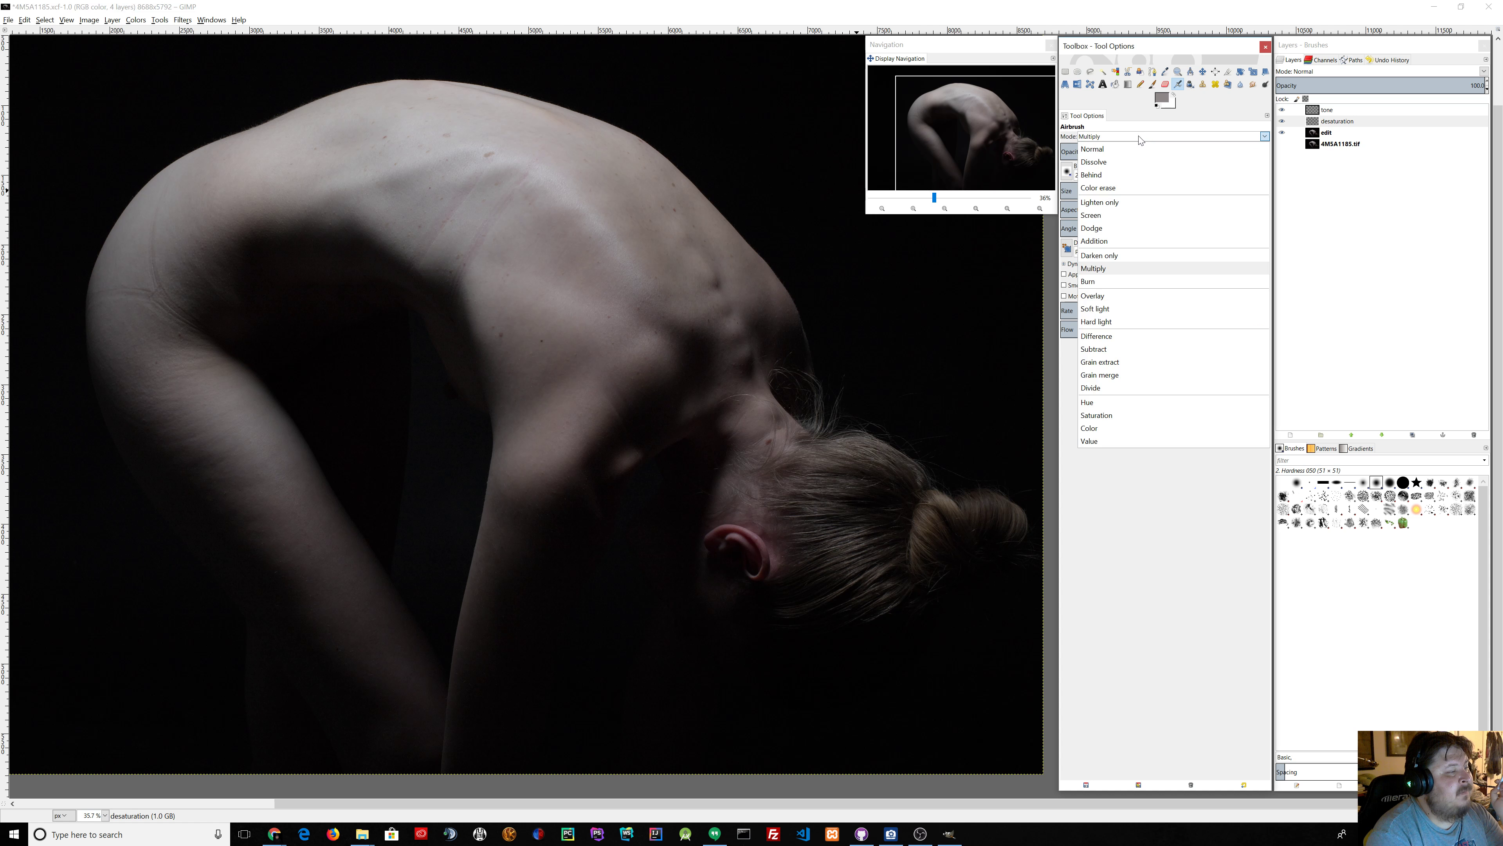
pyautogui.click(1129, 150)
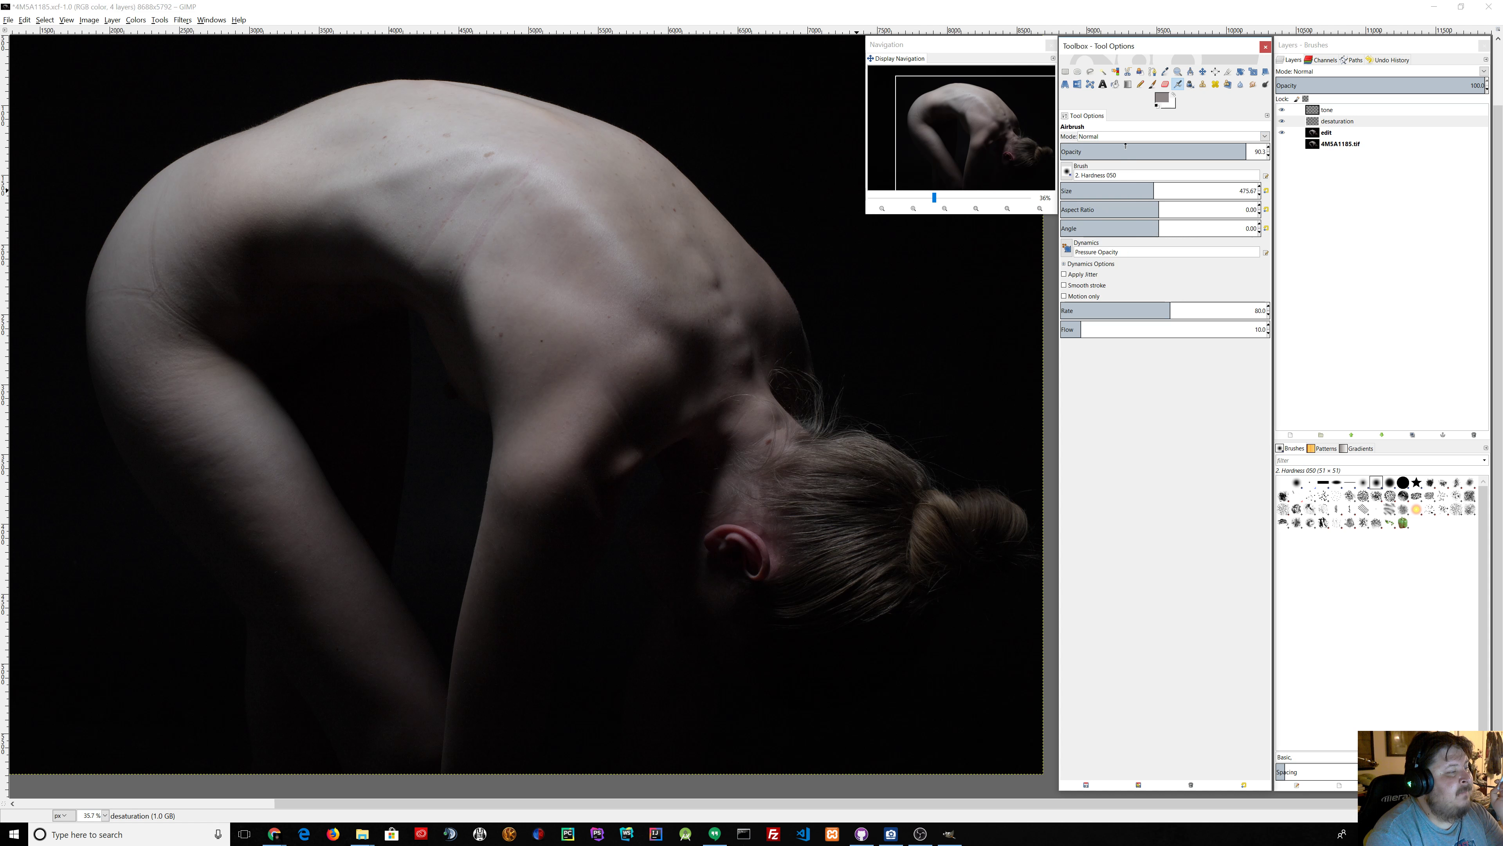
pyautogui.click(476, 252)
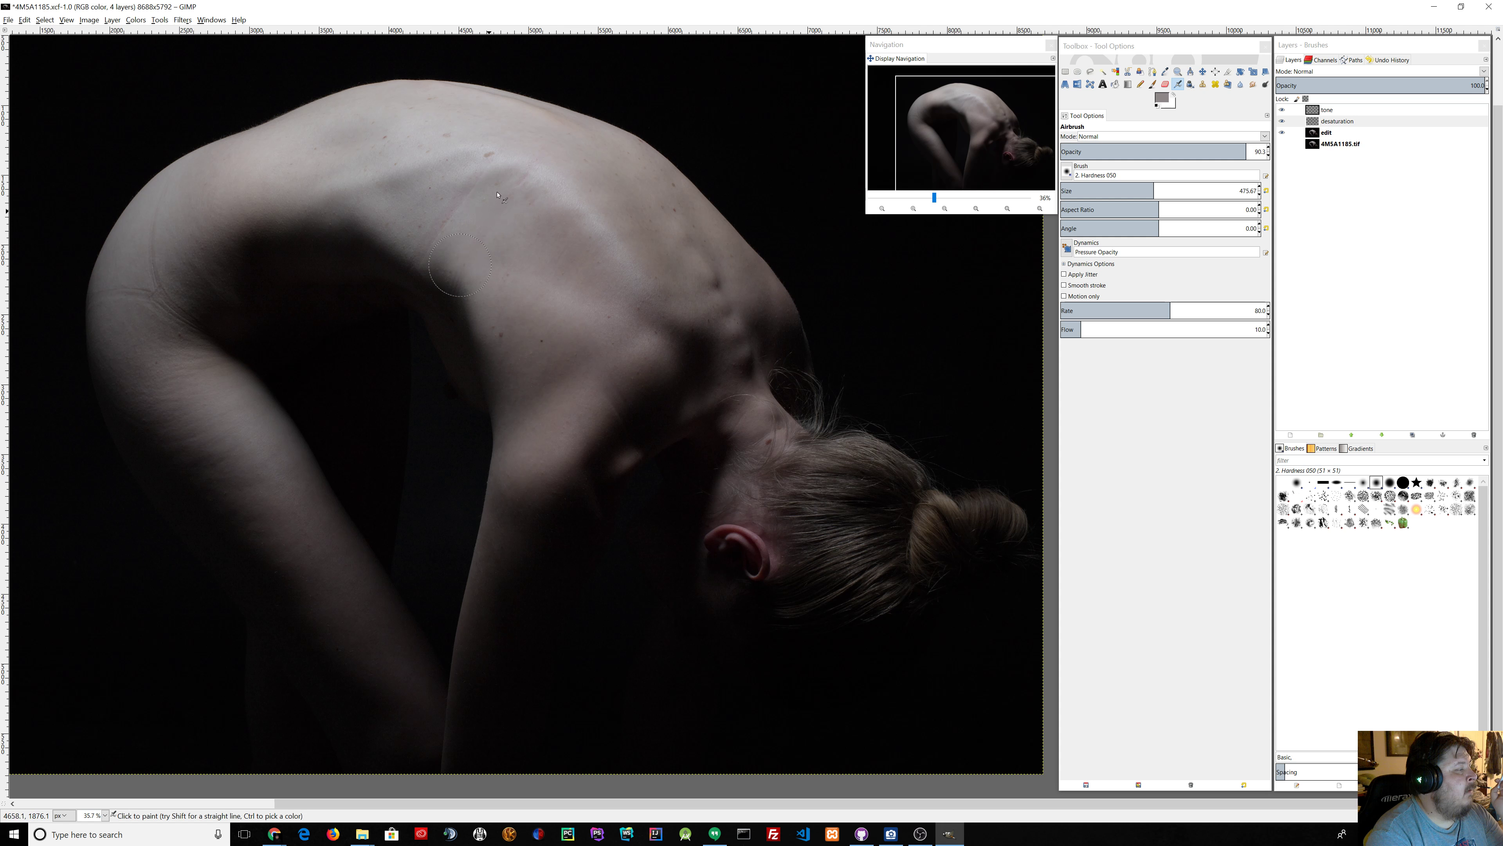
pyautogui.moveTo(459, 273)
pyautogui.mouseDown()
pyautogui.moveTo(426, 286)
pyautogui.moveTo(409, 260)
pyautogui.moveTo(473, 159)
pyautogui.moveTo(547, 173)
pyautogui.mouseUp()
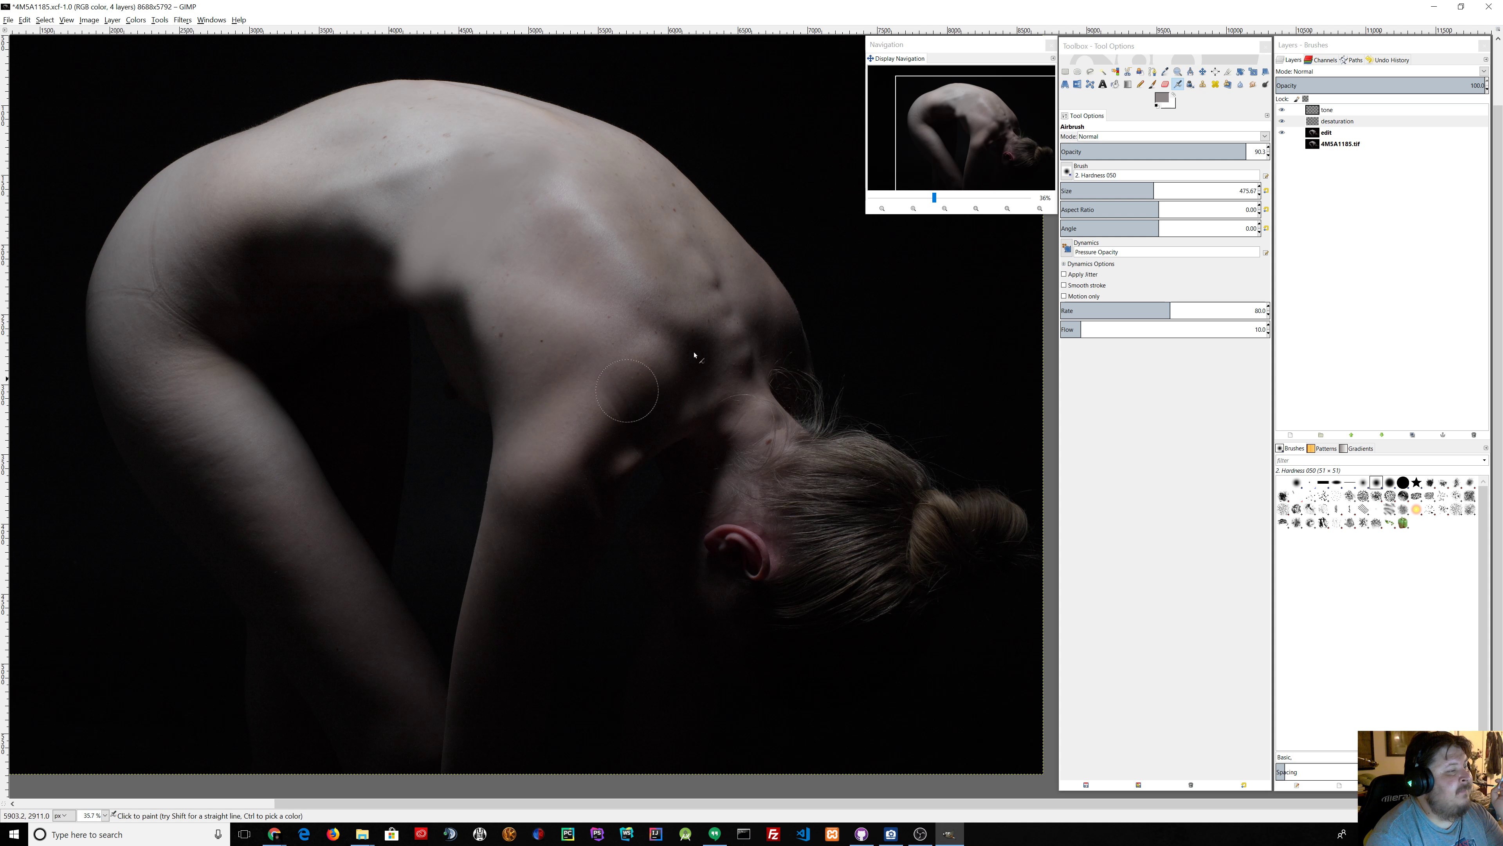
# Step: Erase the excess skin-tone paint from the shadow edge below the ribs on the desaturation layer
pyautogui.click(1166, 86)
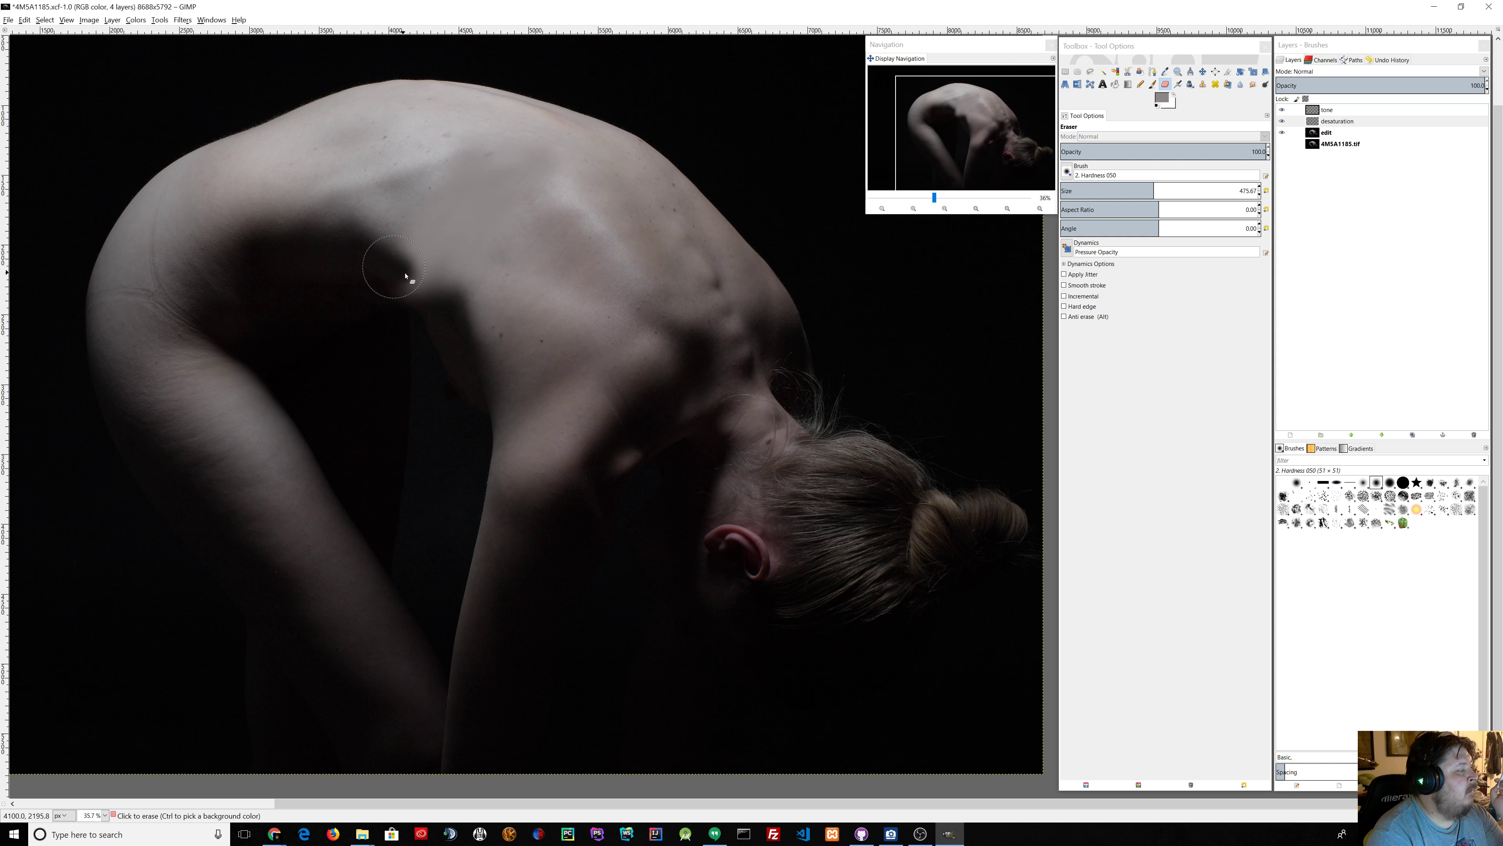
pyautogui.moveTo(405, 275)
pyautogui.mouseDown()
pyautogui.moveTo(436, 296)
pyautogui.moveTo(386, 293)
pyautogui.moveTo(450, 302)
pyautogui.mouseUp()
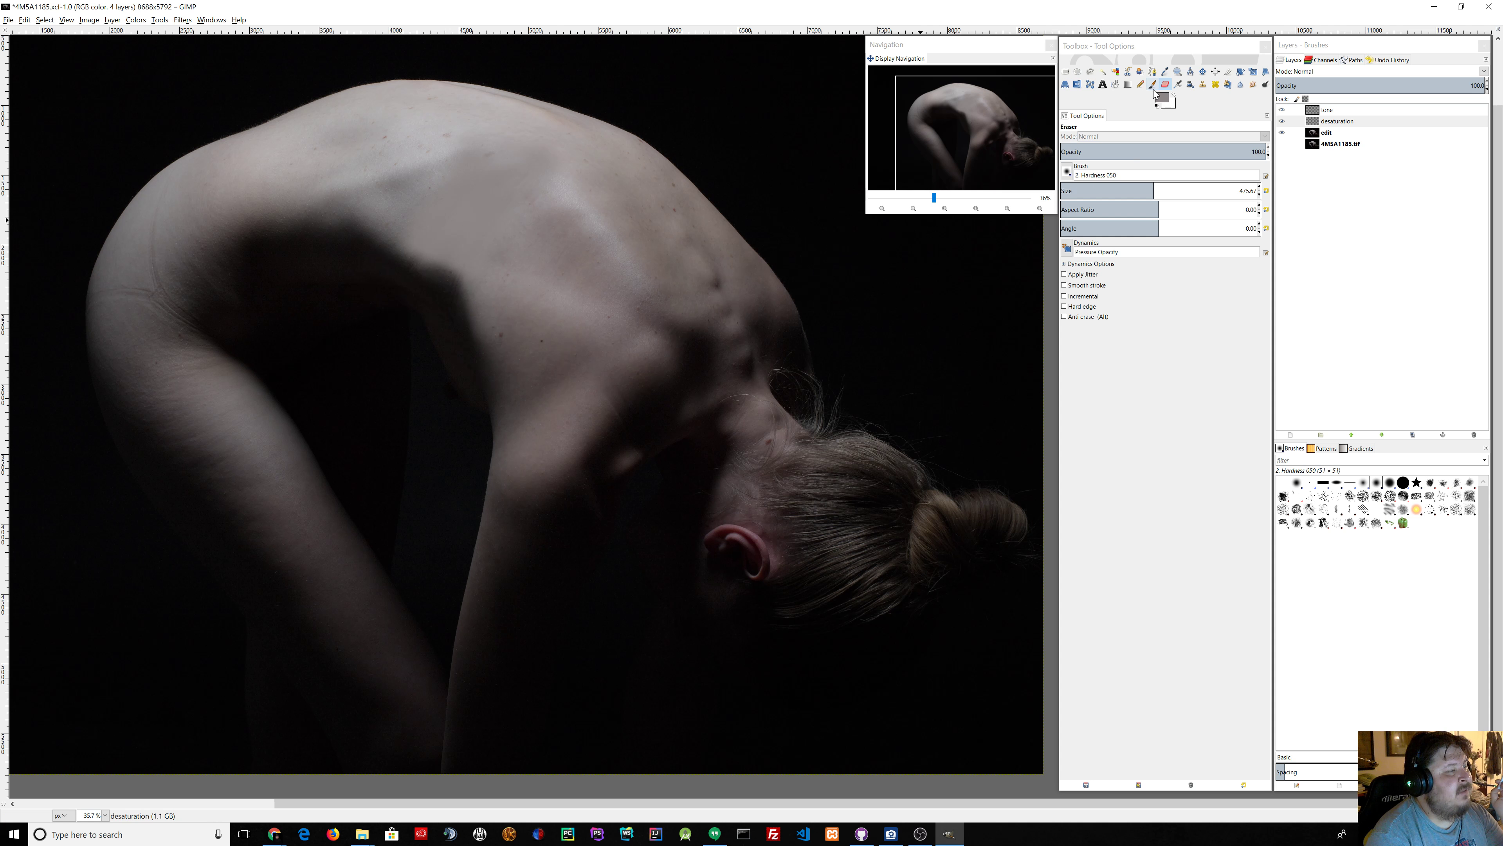
# Step: Reactivate the Airbrush and set the desaturation layer's blend mode to Color
pyautogui.click(1178, 85)
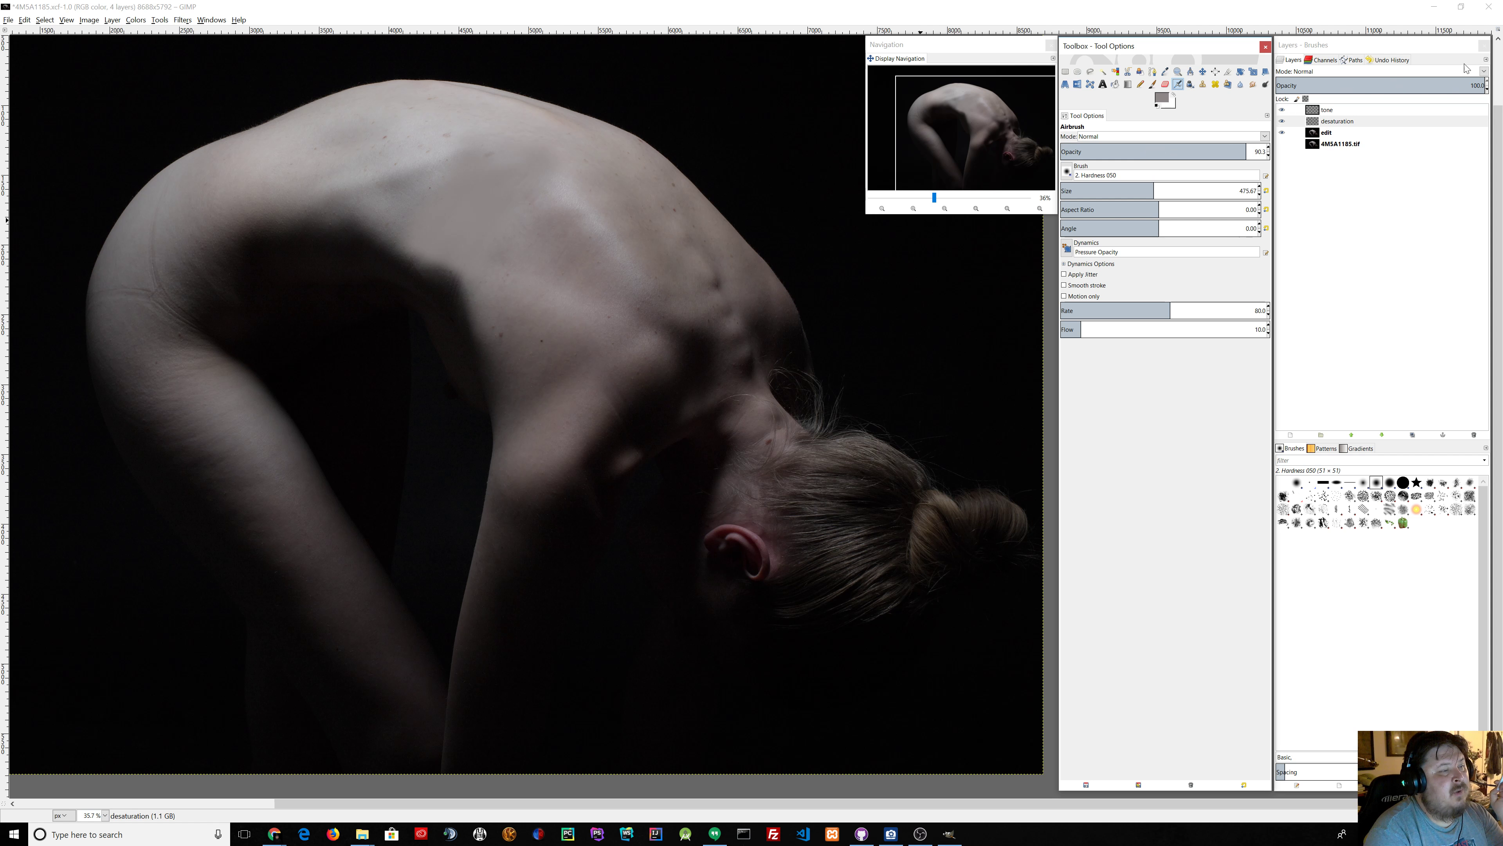
pyautogui.click(1484, 72)
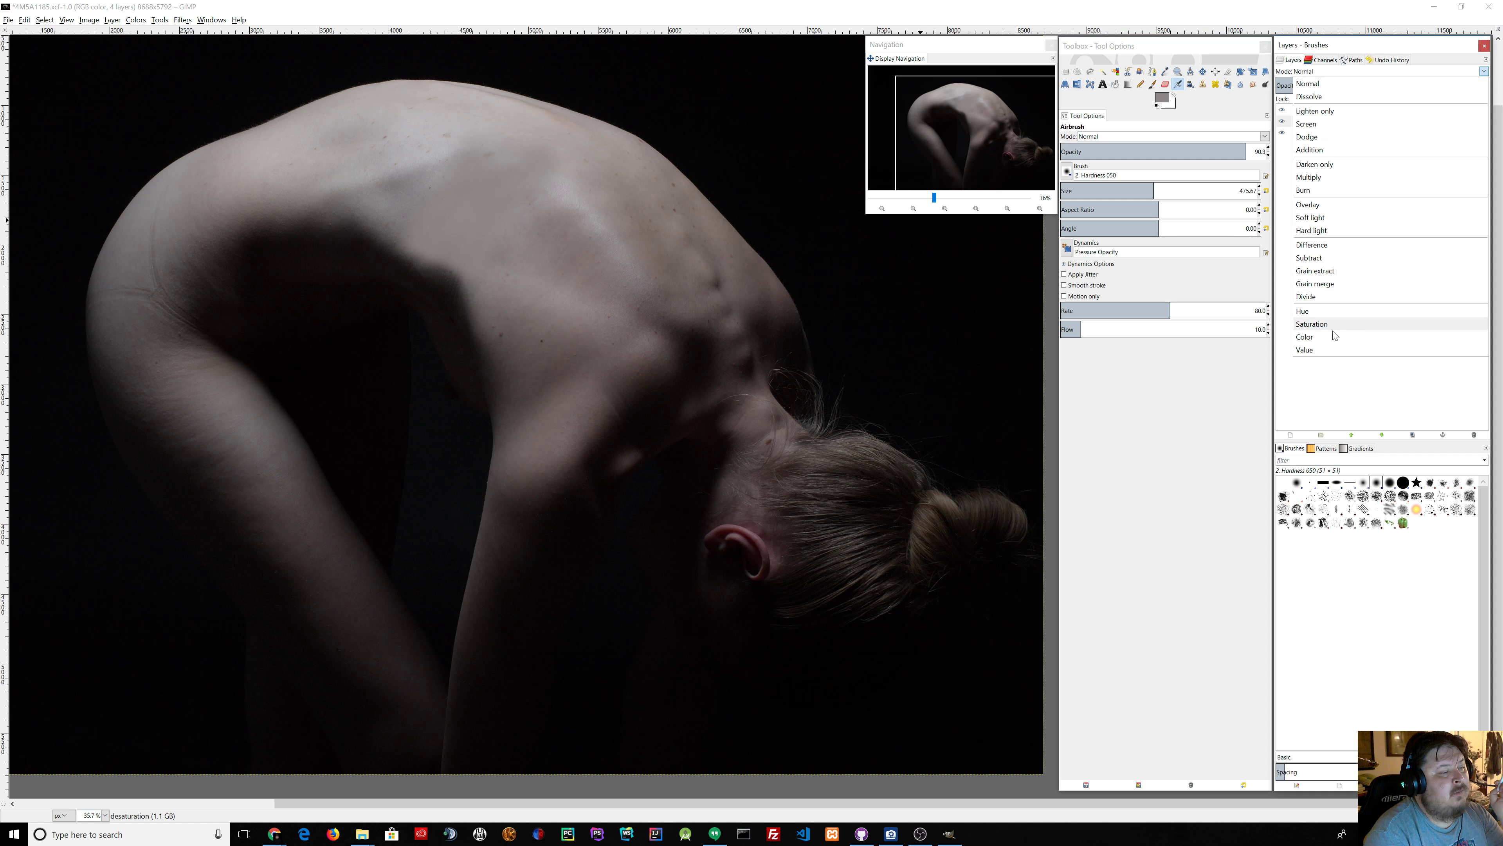
pyautogui.click(1324, 337)
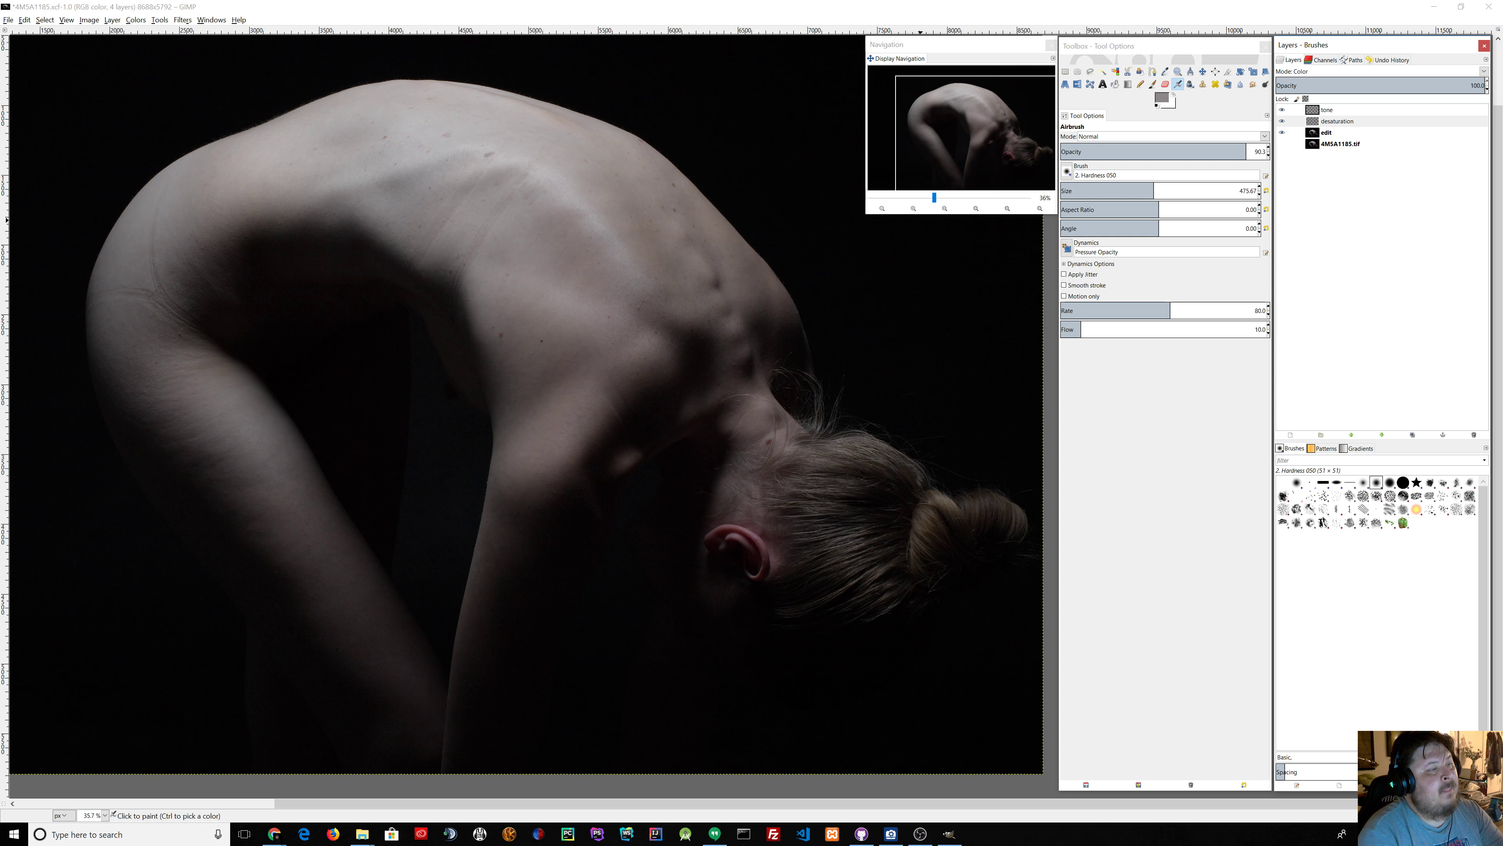
# Step: On the tone layer, airbrush black at 20.7 opacity over the ribs, upper back and shoulder to darken them
pyautogui.click(1336, 111)
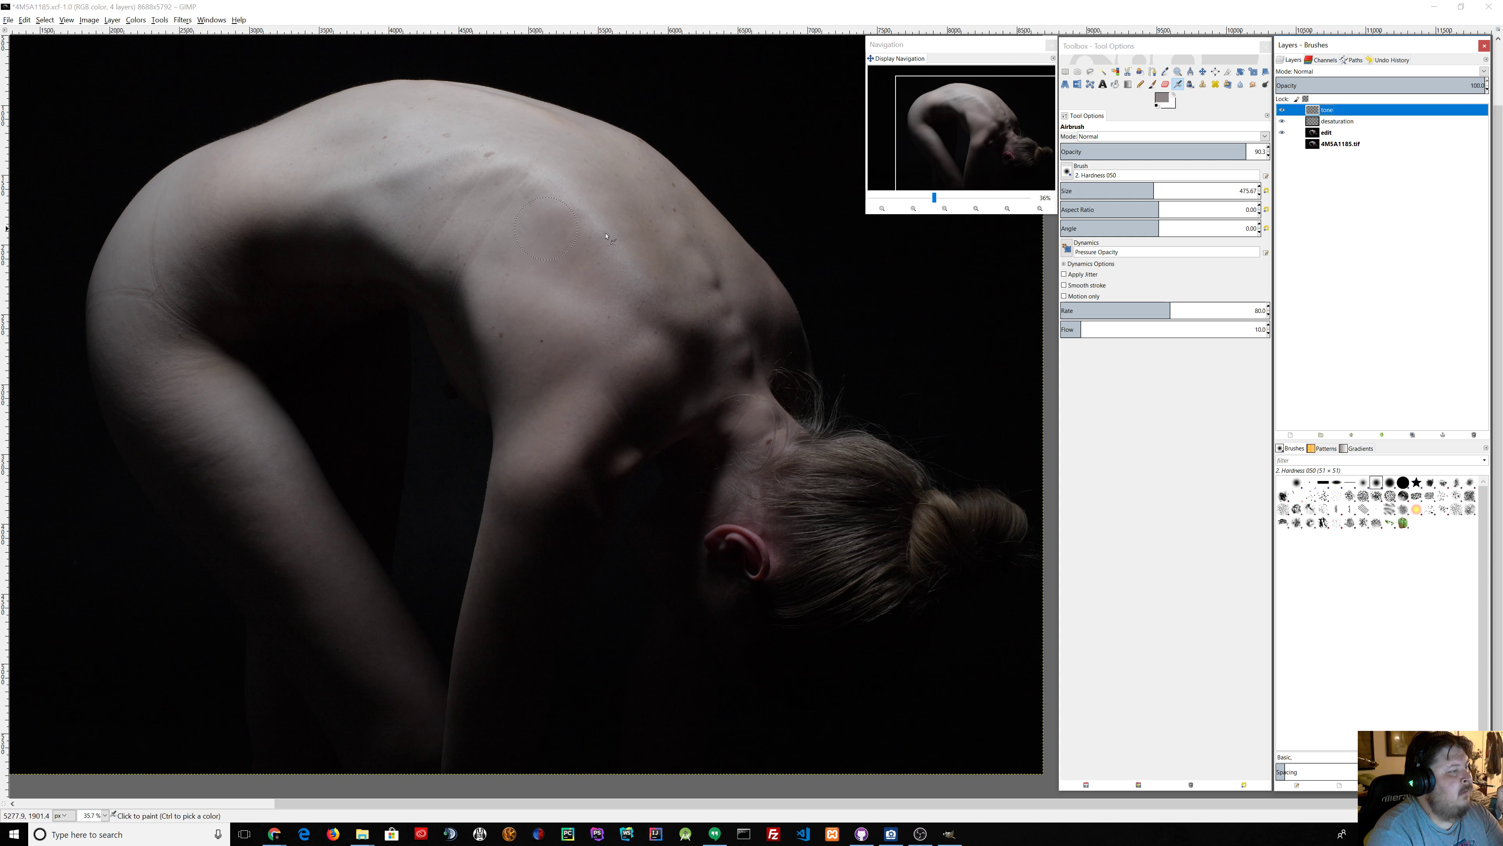
pyautogui.click(1158, 105)
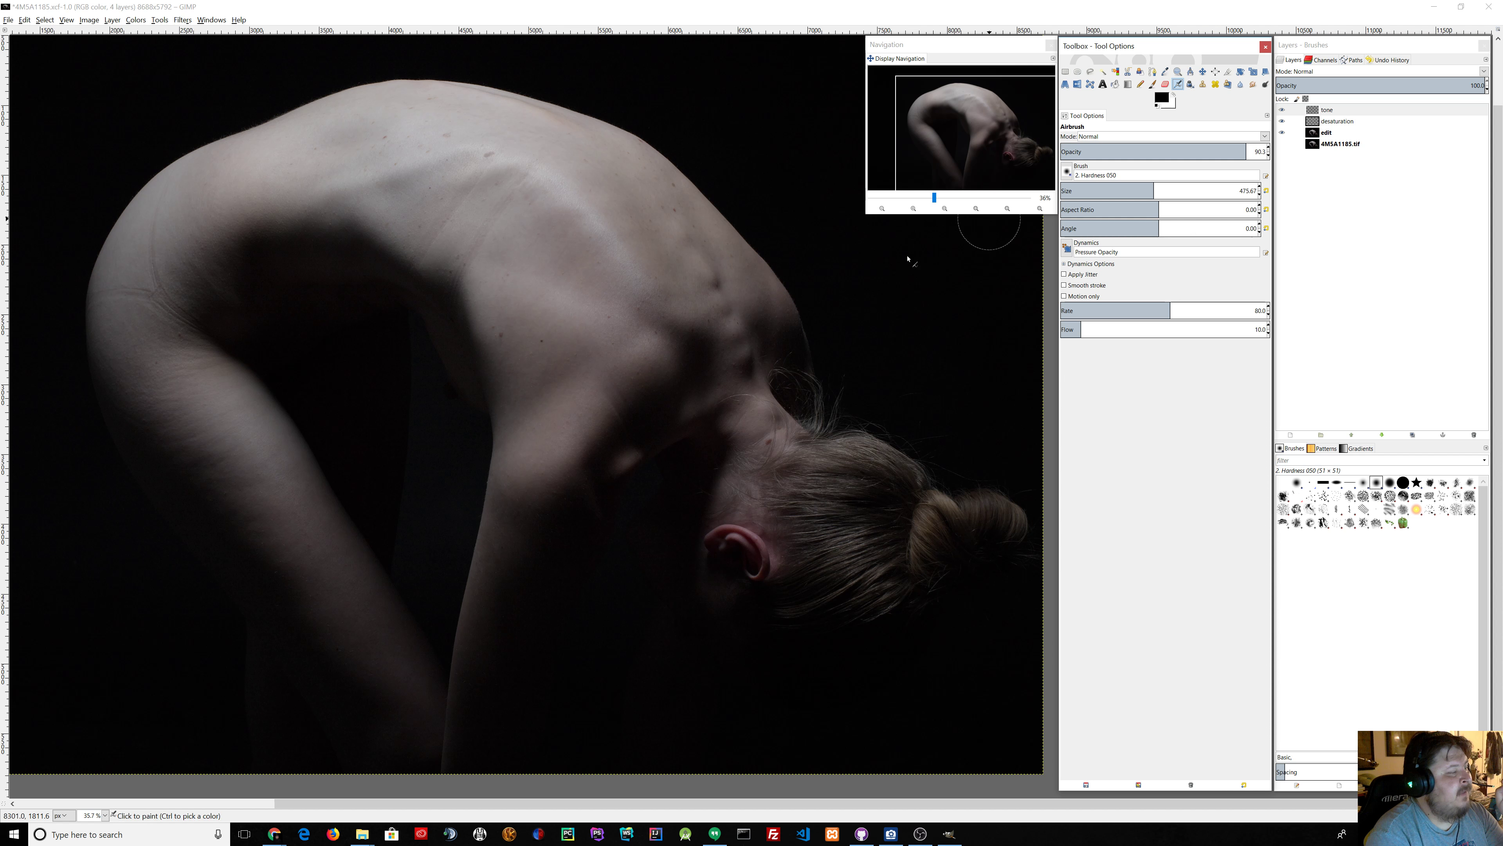
pyautogui.click(1102, 151)
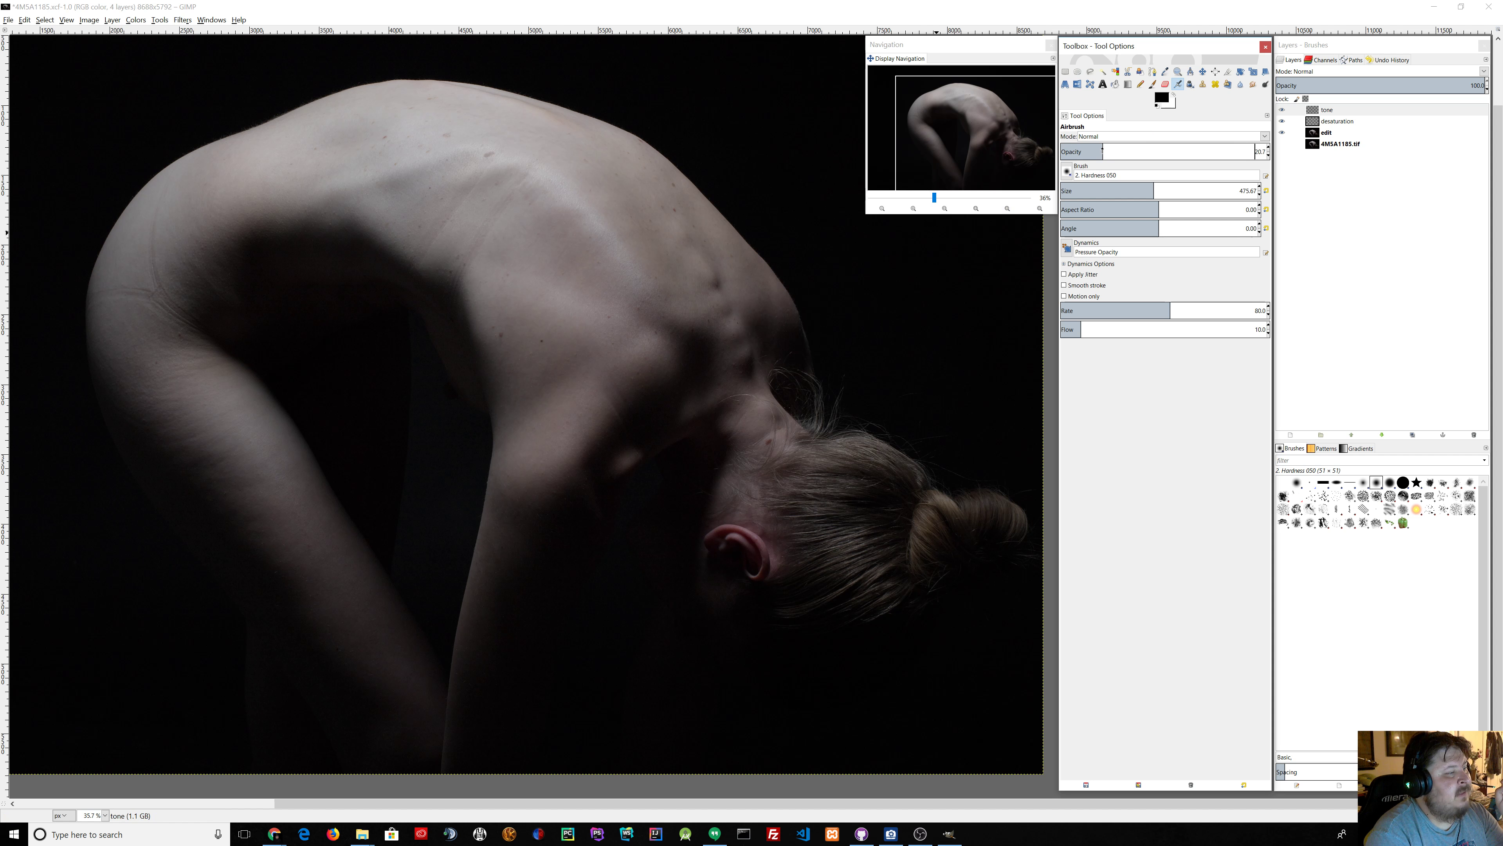
pyautogui.click(668, 328)
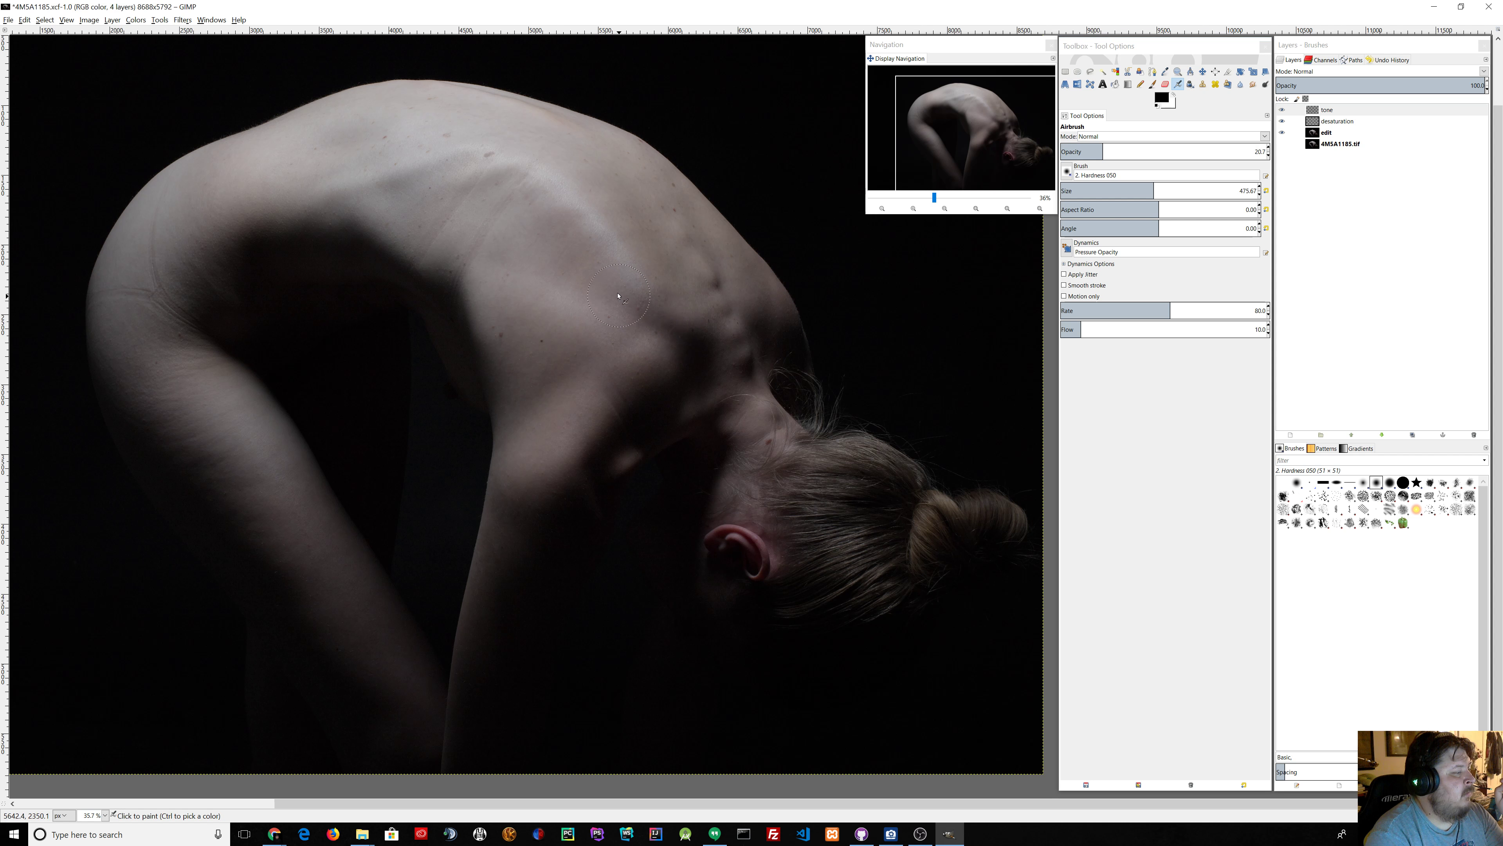
pyautogui.moveTo(579, 238)
pyautogui.mouseDown()
pyautogui.moveTo(533, 195)
pyautogui.moveTo(430, 194)
pyautogui.mouseUp()
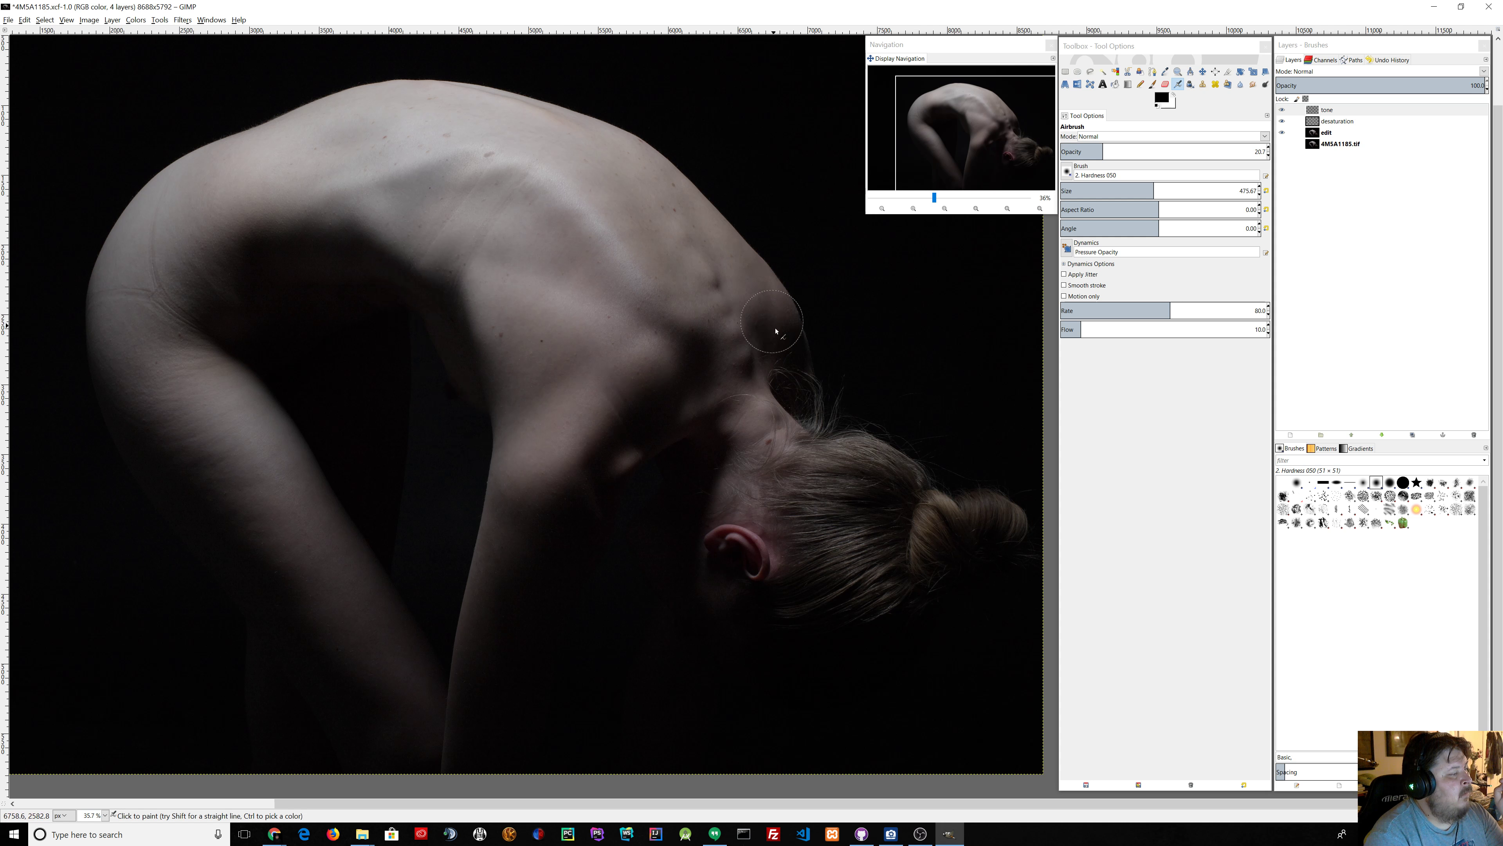
pyautogui.moveTo(775, 346)
pyautogui.mouseDown()
pyautogui.moveTo(725, 182)
pyautogui.moveTo(766, 298)
pyautogui.moveTo(649, 375)
pyautogui.moveTo(648, 312)
pyautogui.moveTo(487, 276)
pyautogui.moveTo(692, 253)
pyautogui.moveTo(757, 313)
pyautogui.moveTo(733, 234)
pyautogui.moveTo(641, 104)
pyautogui.moveTo(596, 135)
pyautogui.moveTo(740, 336)
pyautogui.moveTo(734, 358)
pyautogui.moveTo(741, 320)
pyautogui.moveTo(716, 339)
pyautogui.moveTo(652, 330)
pyautogui.moveTo(553, 473)
pyautogui.moveTo(635, 360)
pyautogui.moveTo(588, 434)
pyautogui.mouseUp()
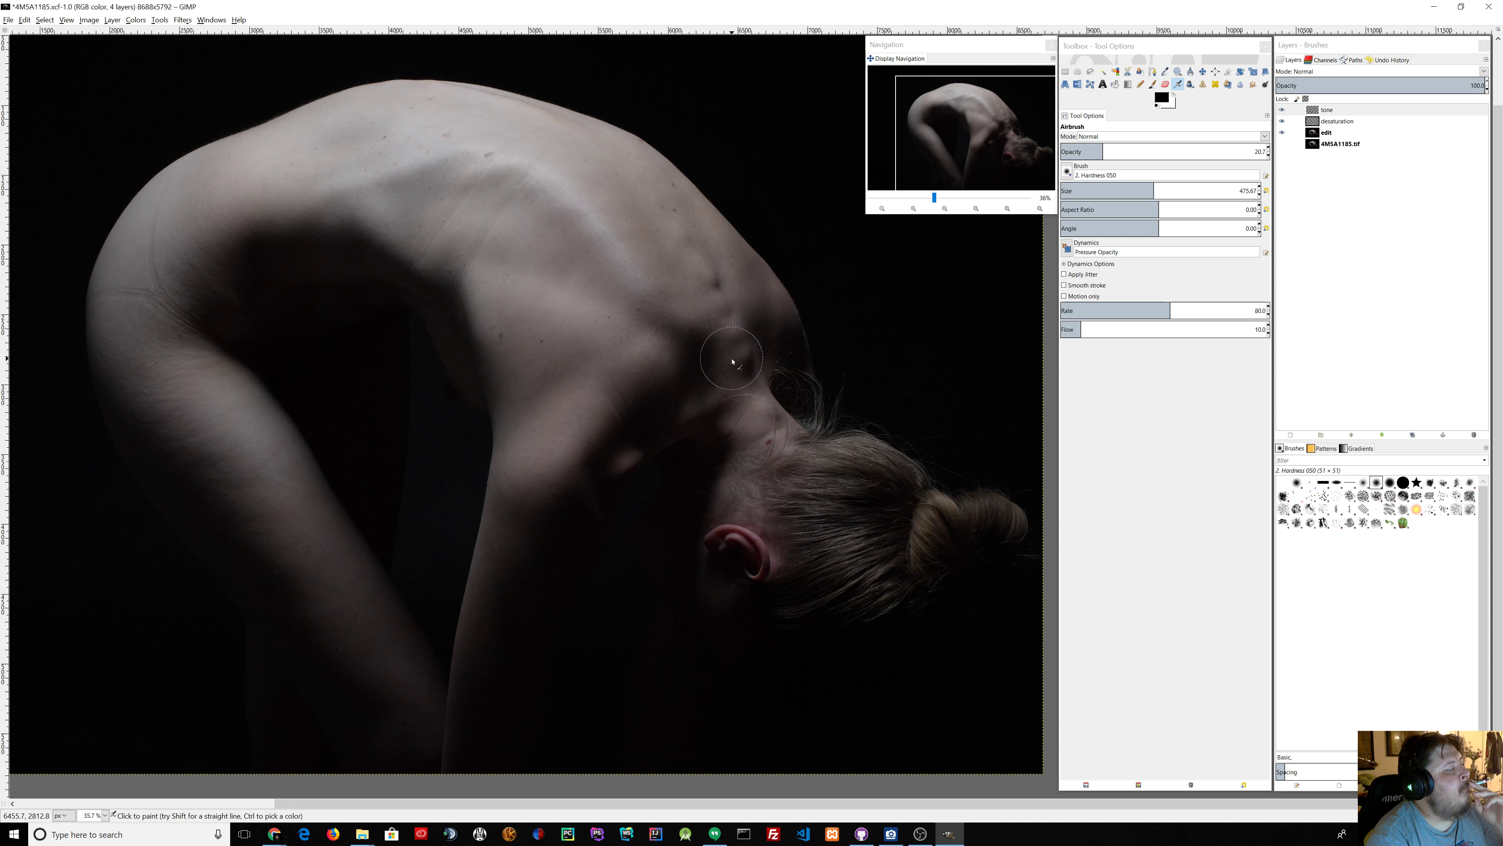
# Step: Set the tone layer's blend mode to Multiply and add a new layer named color above it
pyautogui.click(1343, 111)
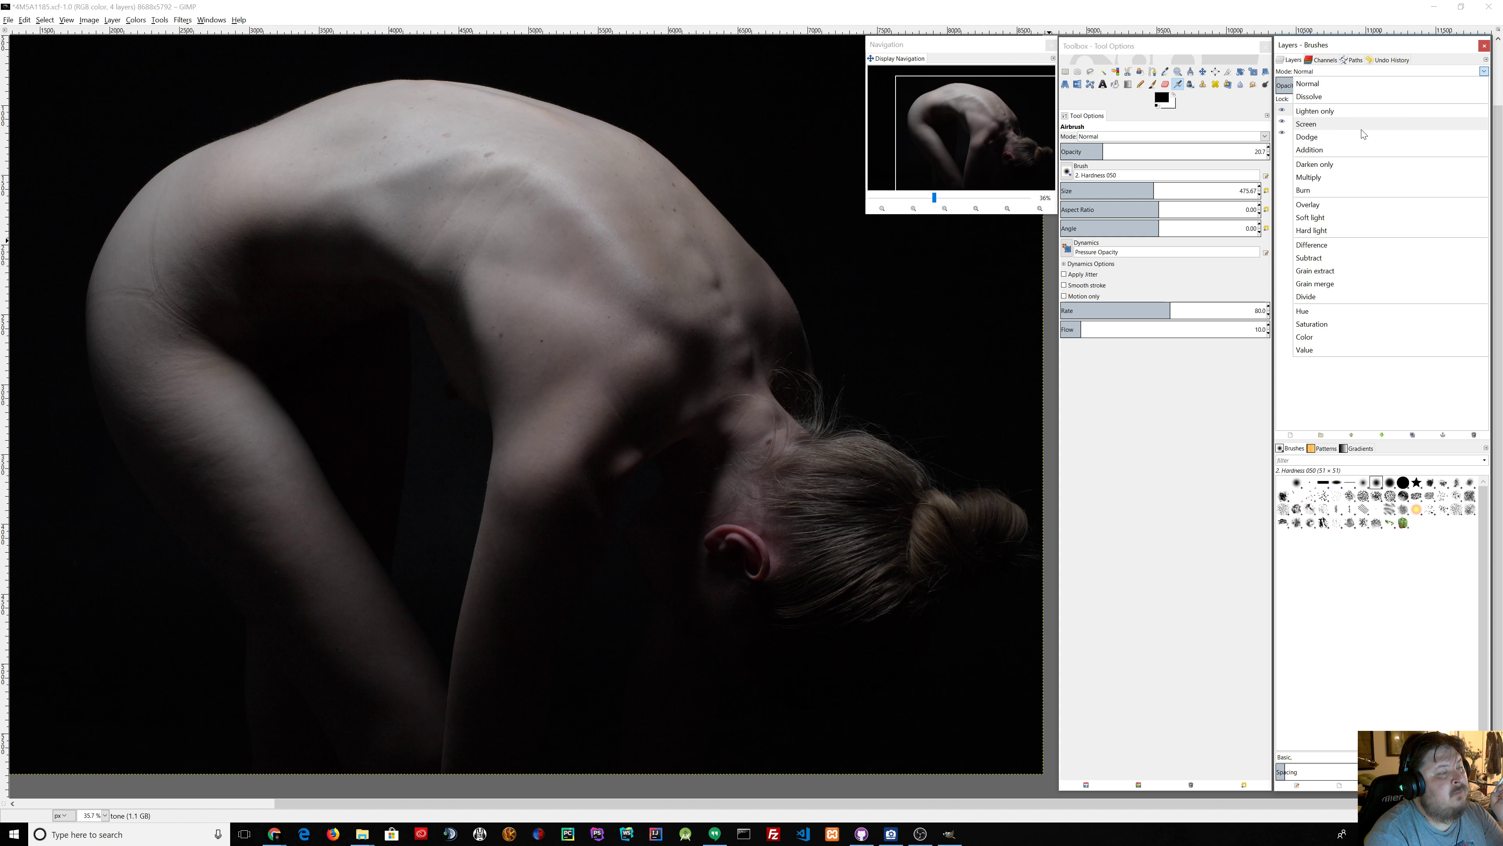
pyautogui.click(1364, 178)
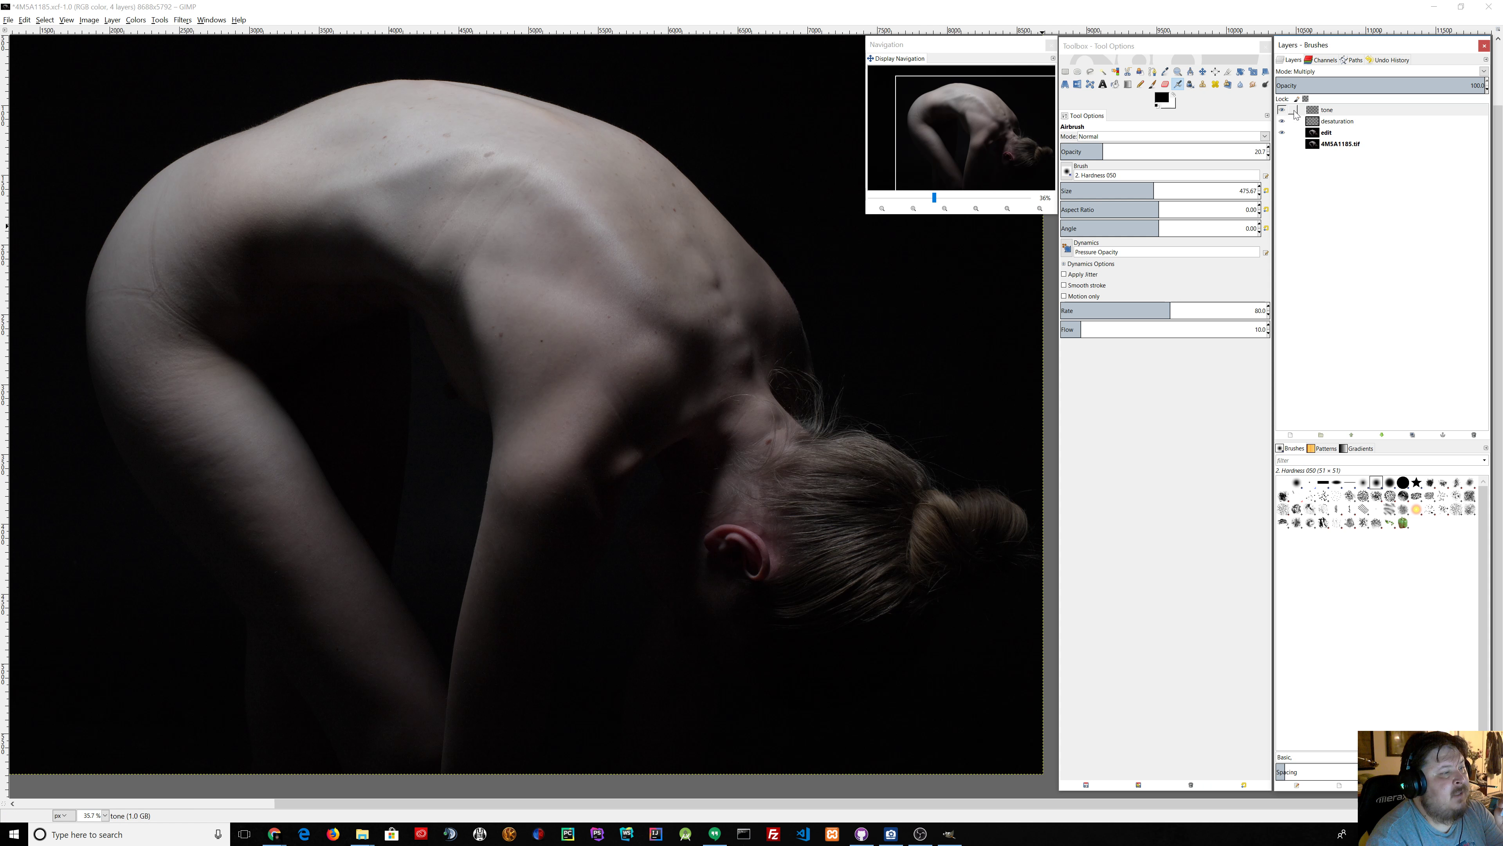
pyautogui.click(1290, 434)
pyautogui.write('color')
pyautogui.press('Return')
# Step: Set the foreground color to muted teal 5c8585 and airbrush it over the upper back highlight on the color layer
pyautogui.click(1162, 97)
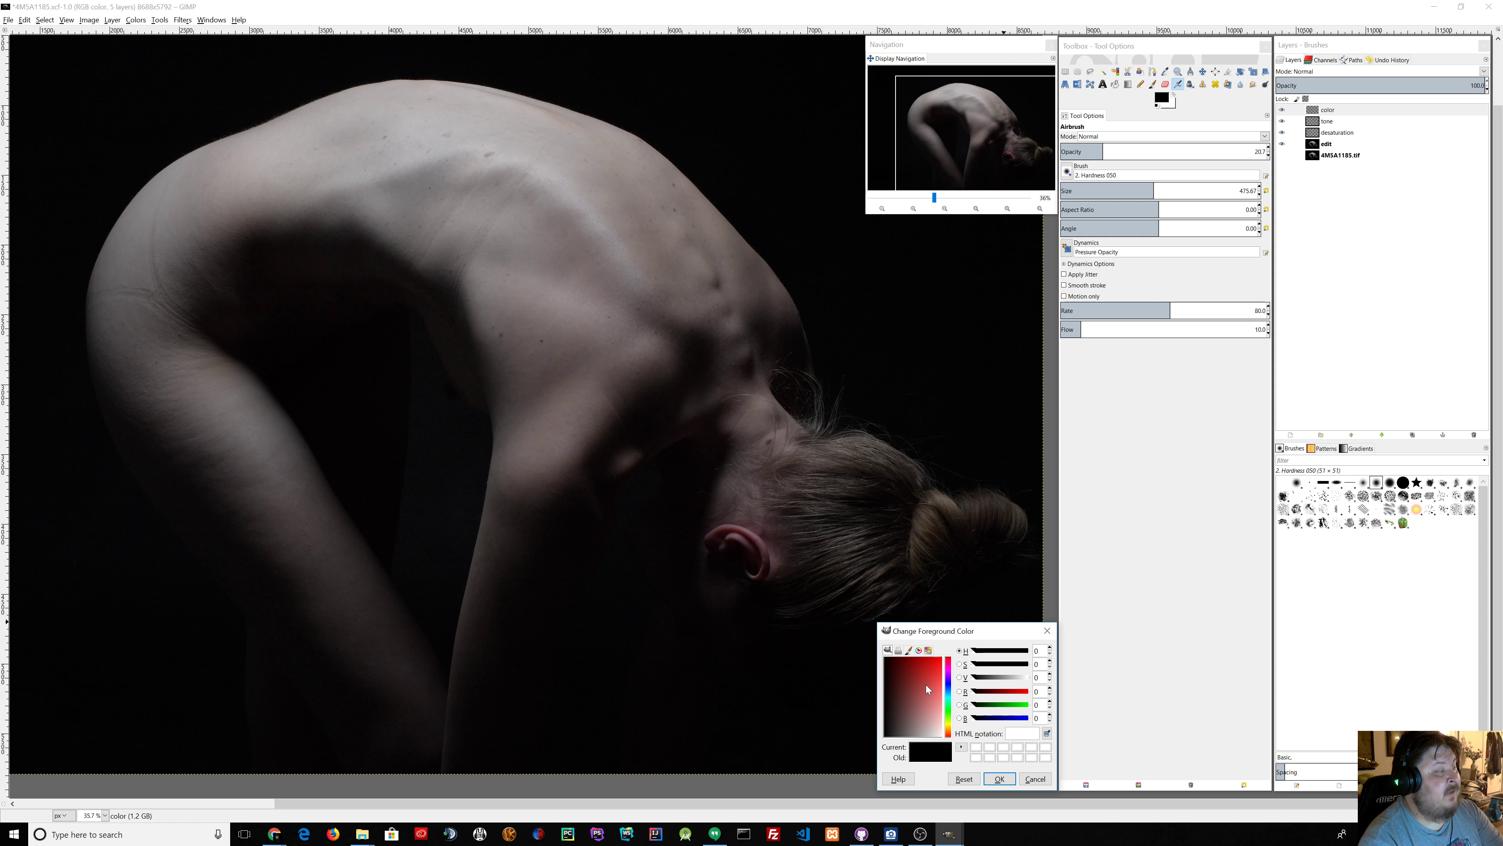
pyautogui.click(950, 697)
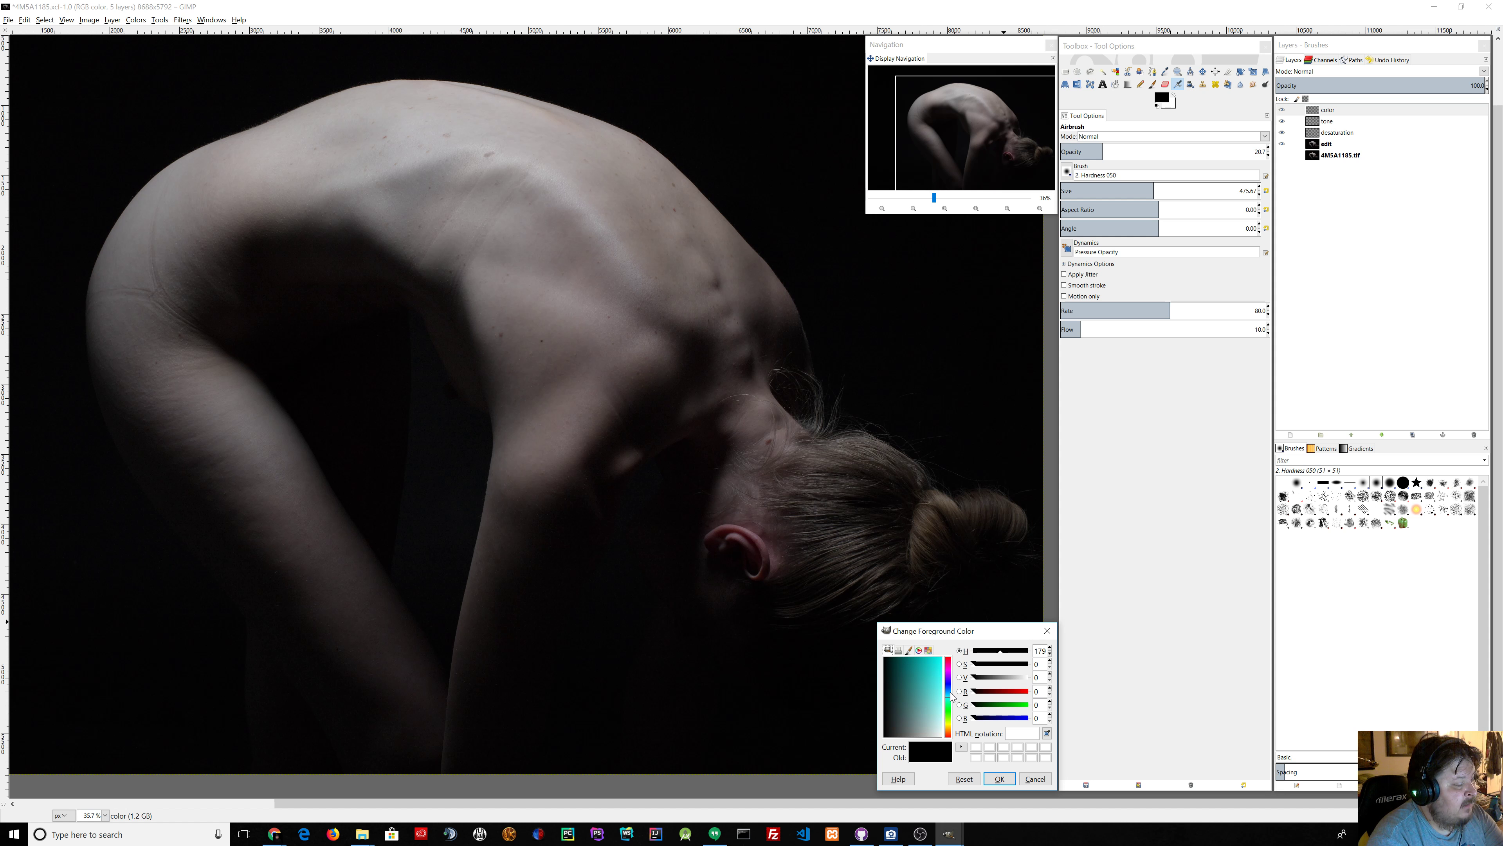
pyautogui.click(913, 714)
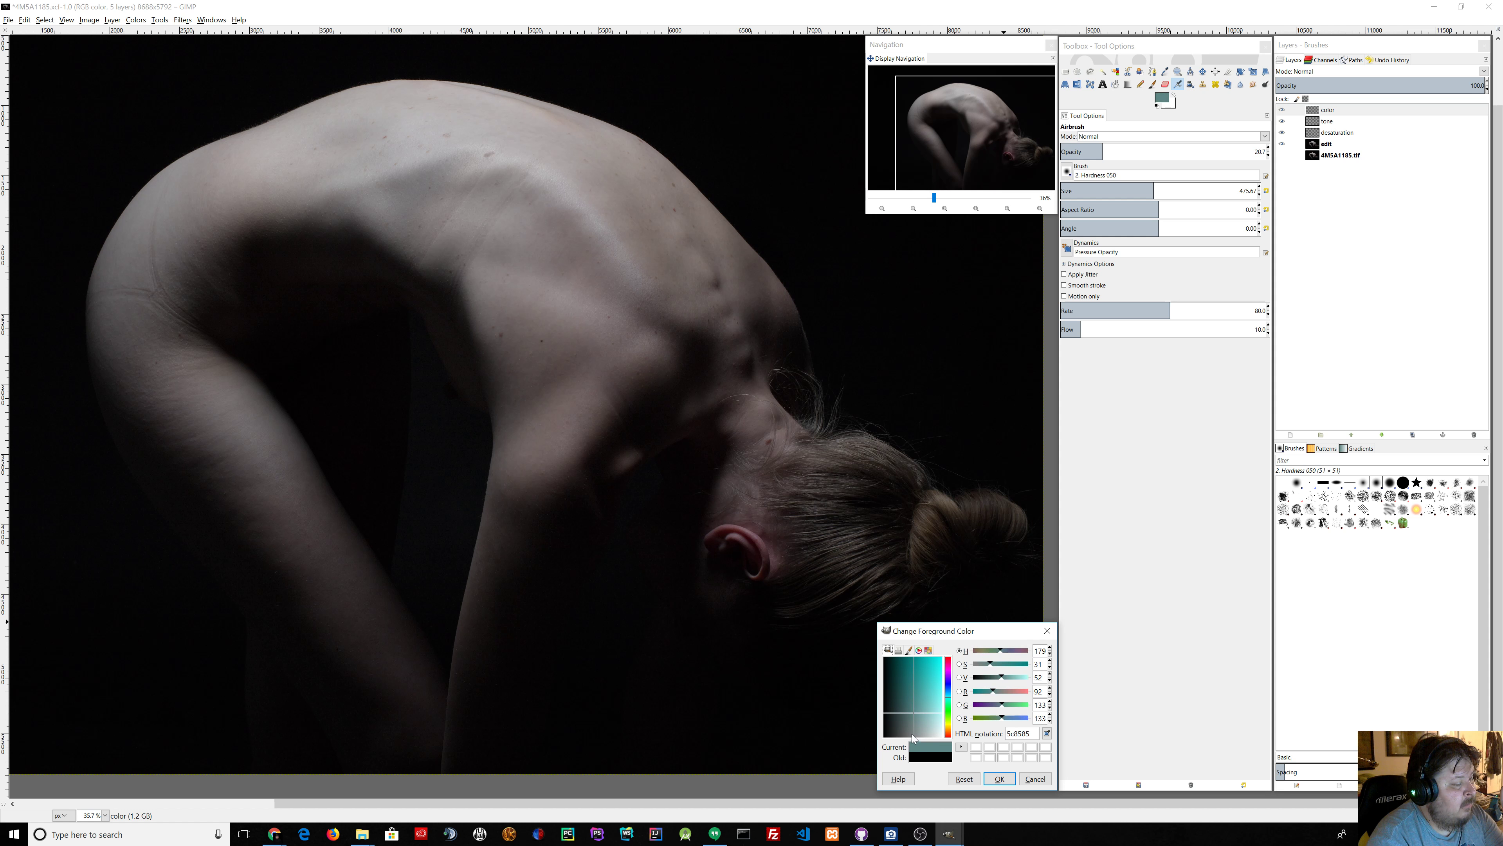
pyautogui.click(1001, 783)
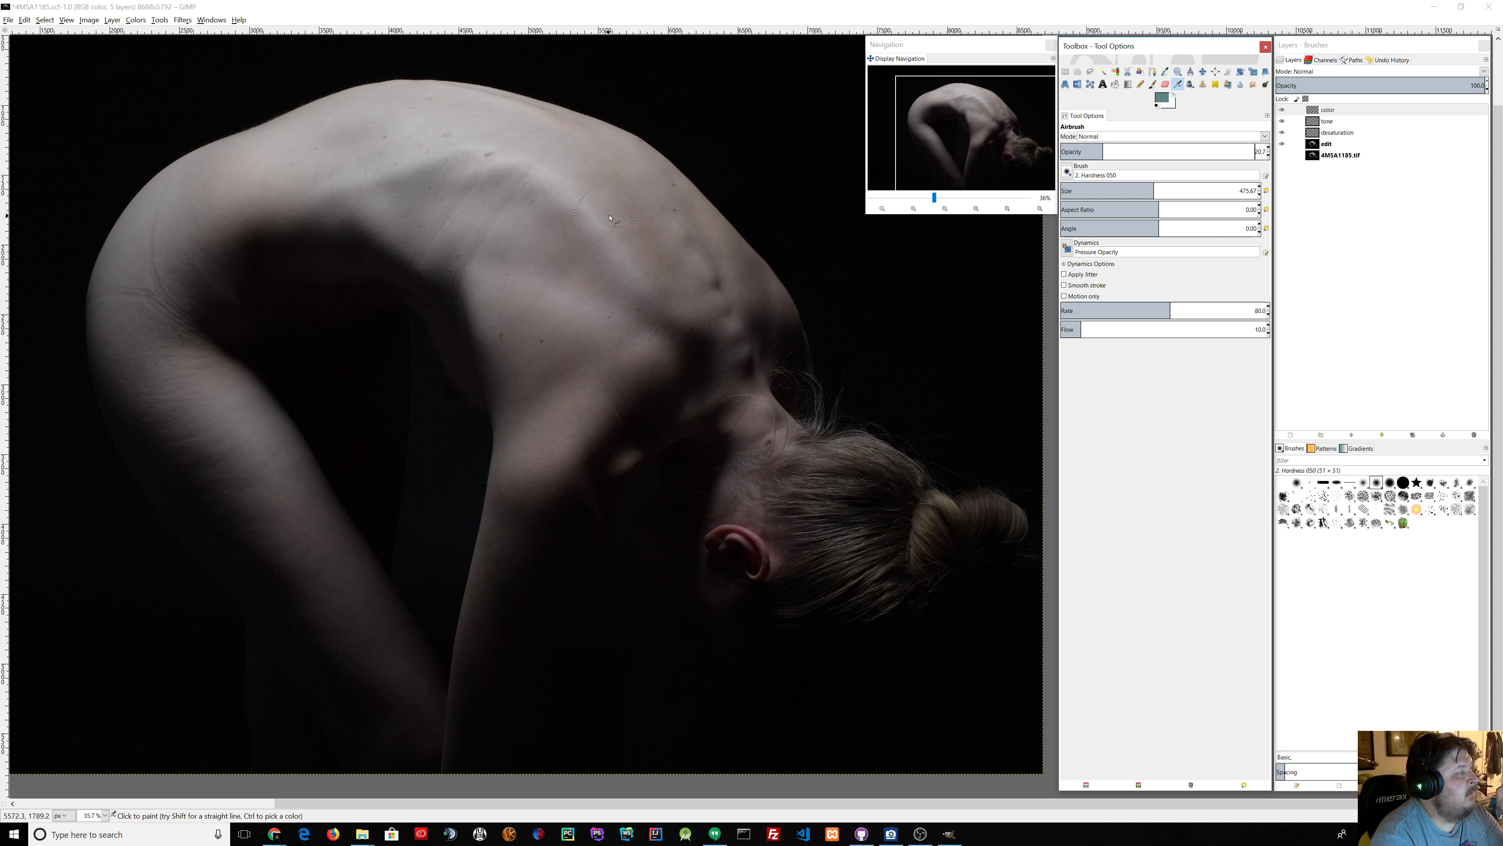
pyautogui.click(620, 206)
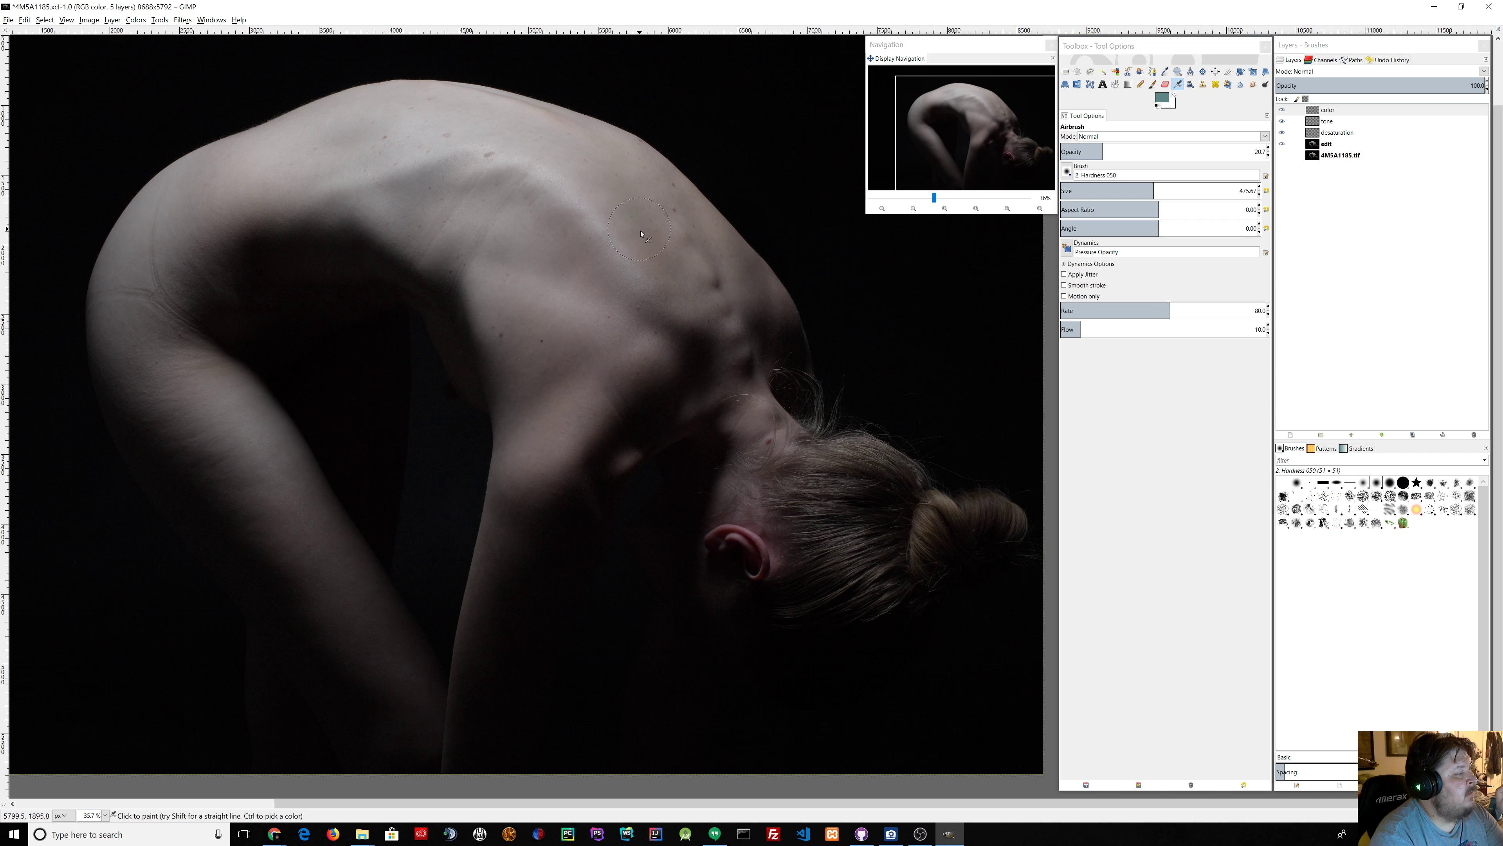